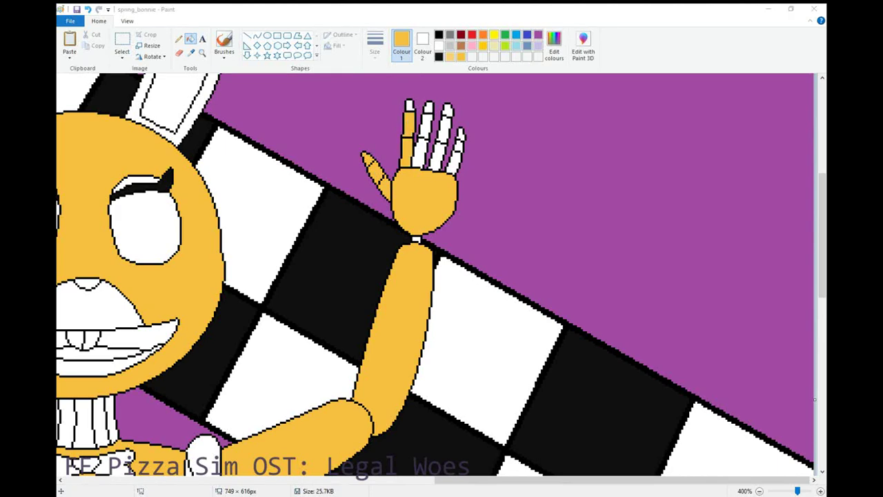
Fill the remaining white fingers of the raised hand with the golden orange body colour.
{"action": "left_click", "coordinate": [446, 127]}
{"action": "left_click", "coordinate": [428, 114]}
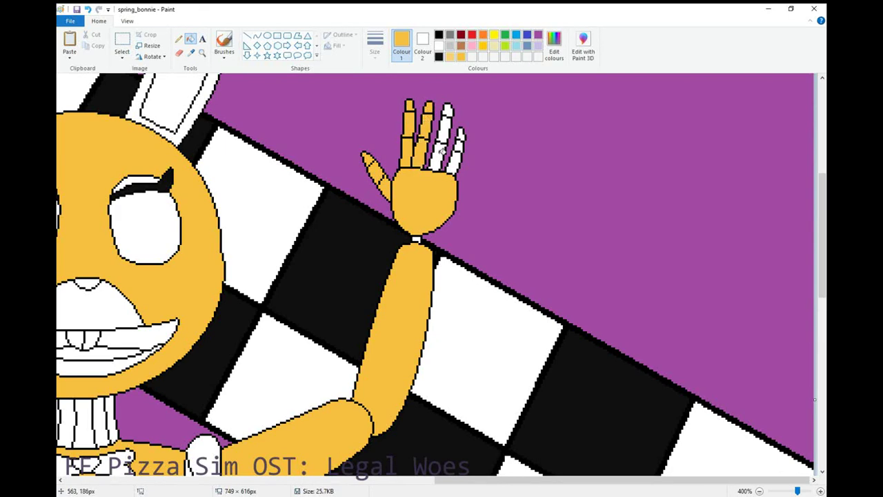
{"action": "left_click", "coordinate": [443, 131]}
{"action": "left_click", "coordinate": [458, 141]}
Fill the shoulders, the outstretched arm and its palm with the golden orange body colour.
{"action": "left_click_drag", "start_coordinate": [558, 480], "coordinate": [394, 480]}
{"action": "scroll", "coordinate": [408, 262], "scroll_direction": "down", "scroll_amount": 3}
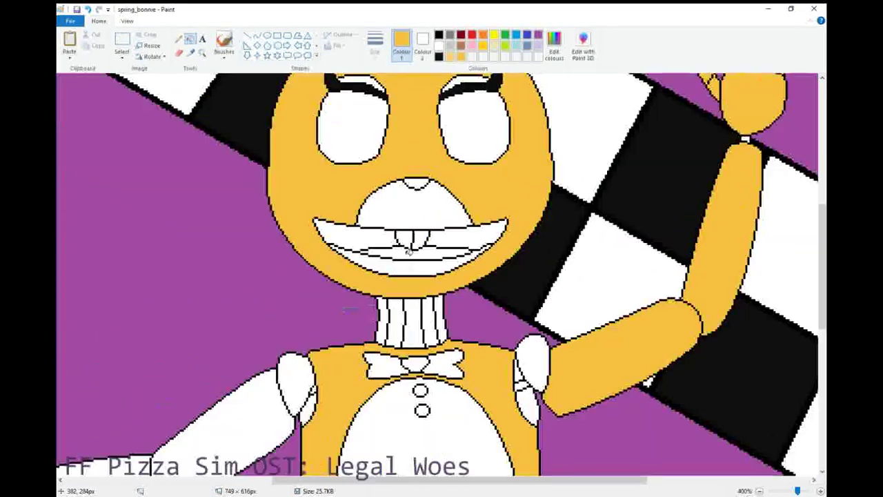
{"action": "left_click", "coordinate": [533, 172]}
{"action": "left_click", "coordinate": [295, 185]}
{"action": "left_click", "coordinate": [258, 223]}
{"action": "scroll", "coordinate": [304, 290], "scroll_direction": "down", "scroll_amount": 1}
{"action": "left_click", "coordinate": [361, 368]}
{"action": "left_click_drag", "start_coordinate": [328, 480], "coordinate": [238, 480]}
{"action": "left_click", "coordinate": [200, 198]}
{"action": "left_click", "coordinate": [126, 205]}
Fill the remaining white fingers and the thumb of the outstretched hand with golden orange.
{"action": "left_click_drag", "start_coordinate": [295, 480], "coordinate": [227, 480]}
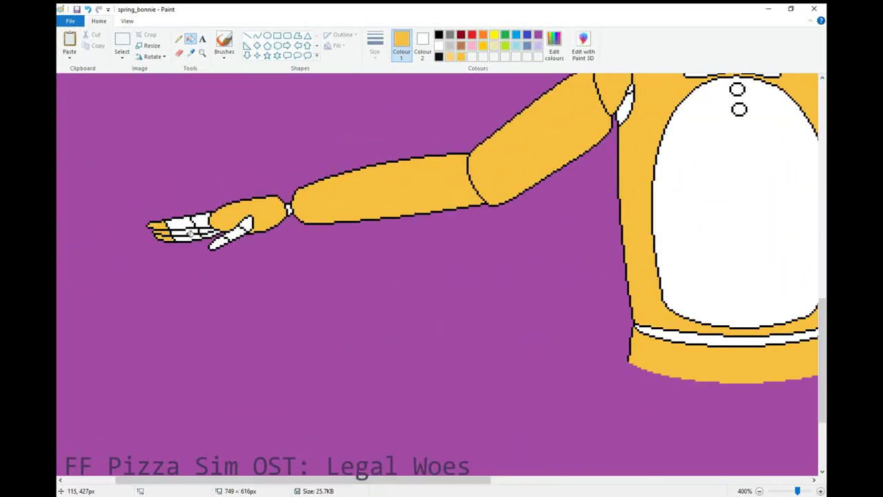
{"action": "left_click", "coordinate": [187, 228]}
{"action": "left_click", "coordinate": [207, 228]}
{"action": "left_click", "coordinate": [228, 240]}
{"action": "left_click", "coordinate": [247, 224]}
Fill the outer parts of the upper and lower segments of both ears with golden orange.
{"action": "scroll", "coordinate": [405, 350], "scroll_direction": "up", "scroll_amount": 2}
{"action": "left_click_drag", "start_coordinate": [321, 481], "coordinate": [503, 481]}
{"action": "scroll", "coordinate": [486, 317], "scroll_direction": "up", "scroll_amount": 4}
{"action": "left_click", "coordinate": [250, 204]}
{"action": "left_click", "coordinate": [260, 220]}
{"action": "left_click", "coordinate": [475, 236]}
{"action": "left_click", "coordinate": [476, 217]}
Mix a pale yellow from the body colour and fill the muzzle and the inner segments of both ears with it.
{"action": "scroll", "coordinate": [491, 228], "scroll_direction": "down", "scroll_amount": 4}
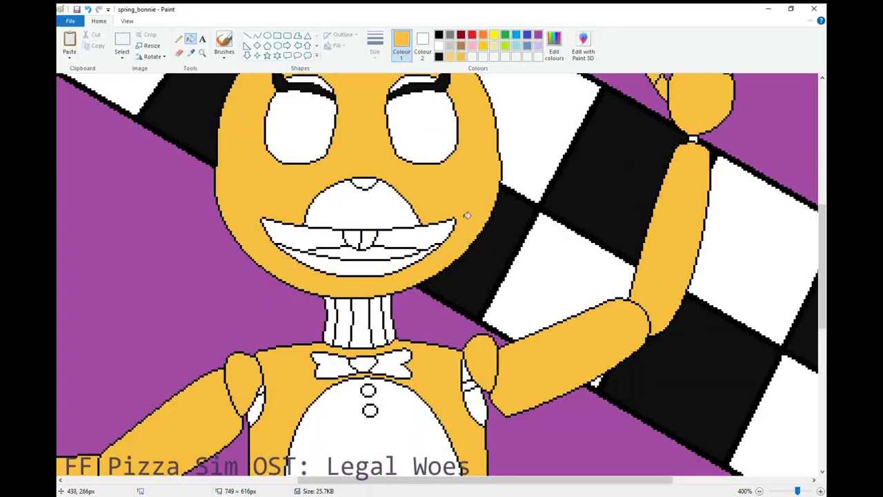
{"action": "scroll", "coordinate": [461, 142], "scroll_direction": "down", "scroll_amount": 3}
{"action": "left_click", "coordinate": [553, 56]}
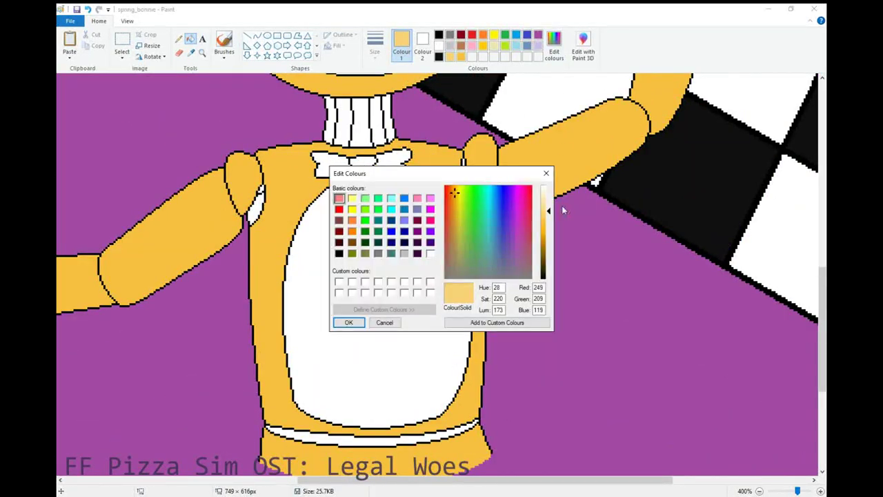
{"action": "left_click", "coordinate": [348, 322]}
{"action": "scroll", "coordinate": [441, 276], "scroll_direction": "up", "scroll_amount": 5}
{"action": "left_click", "coordinate": [358, 304]}
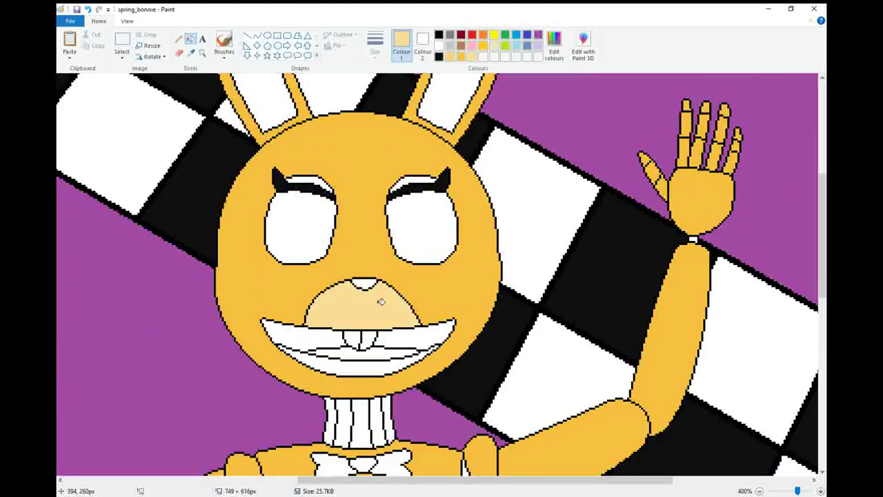
{"action": "scroll", "coordinate": [442, 276], "scroll_direction": "up", "scroll_amount": 2}
{"action": "left_click", "coordinate": [468, 269]}
{"action": "left_click", "coordinate": [497, 157]}
{"action": "left_click", "coordinate": [217, 155]}
{"action": "left_click", "coordinate": [263, 264]}
Fill both eyelids and the oval belly patch with the pale yellow.
{"action": "scroll", "coordinate": [358, 195], "scroll_direction": "down", "scroll_amount": 3}
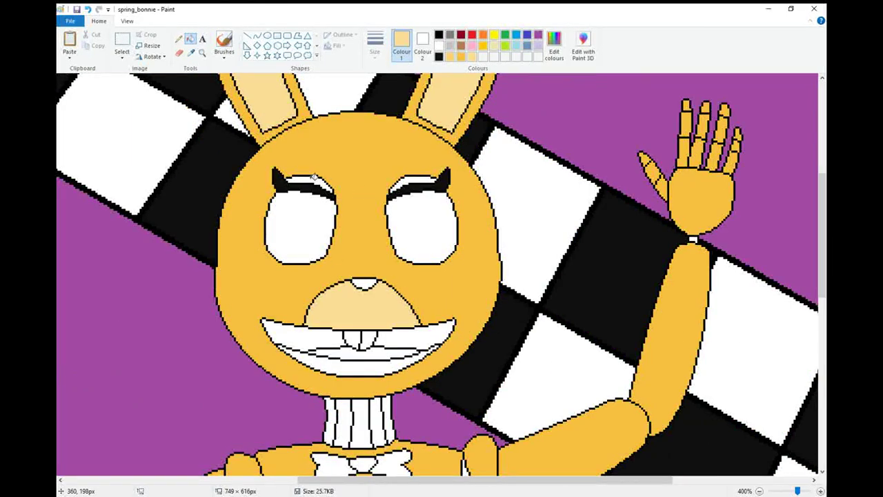
{"action": "left_click", "coordinate": [308, 179]}
{"action": "left_click", "coordinate": [413, 181]}
{"action": "scroll", "coordinate": [469, 194], "scroll_direction": "down", "scroll_amount": 1}
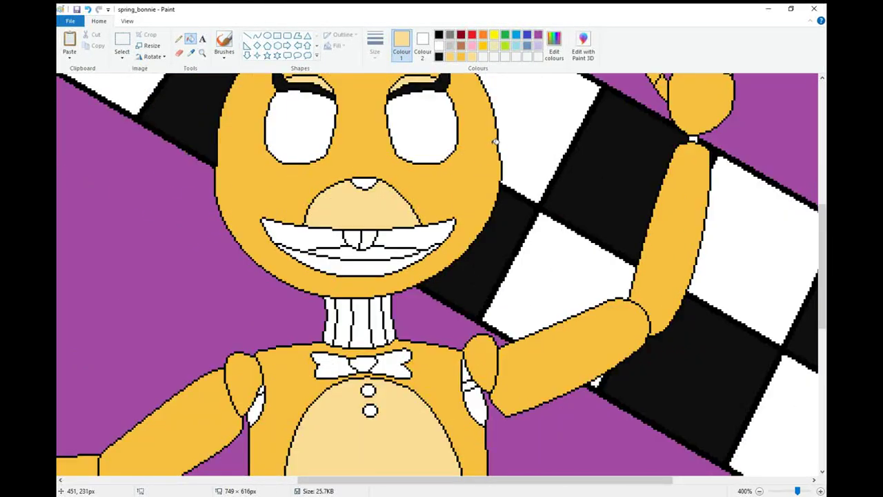
{"action": "scroll", "coordinate": [467, 140], "scroll_direction": "down", "scroll_amount": 3}
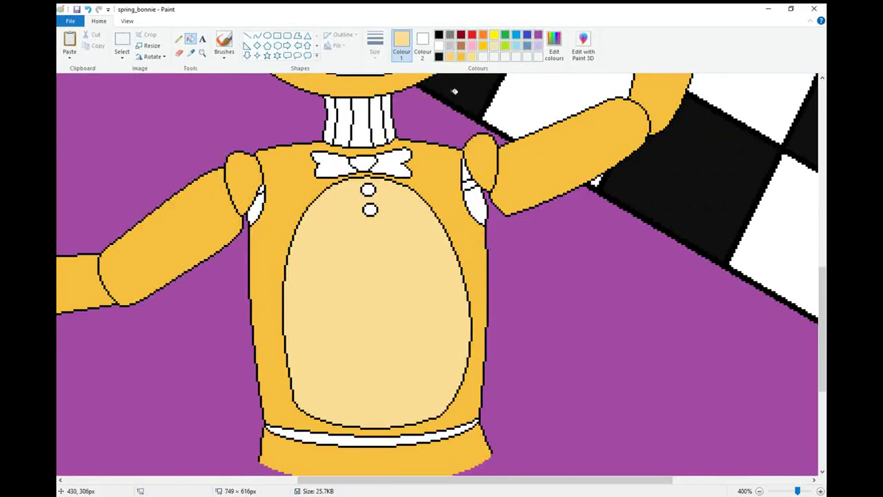
Mix a darker golden brown and fill the gaps under the shoulders, the waist band, the ear joints and the nose.
{"action": "left_click", "coordinate": [554, 47]}
{"action": "left_click_drag", "start_coordinate": [549, 233], "coordinate": [549, 247]}
{"action": "left_click", "coordinate": [347, 322]}
{"action": "left_click", "coordinate": [475, 204]}
{"action": "left_click", "coordinate": [255, 207]}
{"action": "scroll", "coordinate": [291, 199], "scroll_direction": "down", "scroll_amount": 2}
{"action": "scroll", "coordinate": [297, 207], "scroll_direction": "up", "scroll_amount": 6}
{"action": "left_click", "coordinate": [235, 123]}
{"action": "scroll", "coordinate": [467, 158], "scroll_direction": "down", "scroll_amount": 3}
{"action": "left_click", "coordinate": [365, 183]}
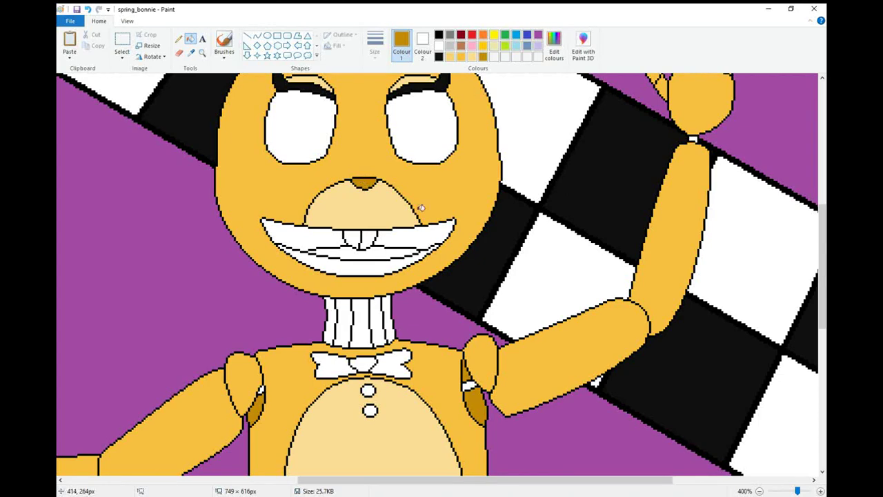
Mix a pink and fill the upper mouth areas on both sides of the front teeth.
{"action": "left_click", "coordinate": [474, 47]}
{"action": "left_click", "coordinate": [555, 50]}
{"action": "left_click_drag", "start_coordinate": [548, 200], "coordinate": [549, 222]}
{"action": "left_click", "coordinate": [349, 322]}
{"action": "left_click", "coordinate": [322, 240]}
{"action": "left_click", "coordinate": [410, 245]}
Mix a deeper pink and fill the tongue area below the front teeth.
{"action": "left_click", "coordinate": [552, 58]}
{"action": "left_click", "coordinate": [348, 322]}
{"action": "left_click", "coordinate": [347, 248]}
Fill all the strips of the neck with light grey.
{"action": "scroll", "coordinate": [419, 206], "scroll_direction": "down", "scroll_amount": 3}
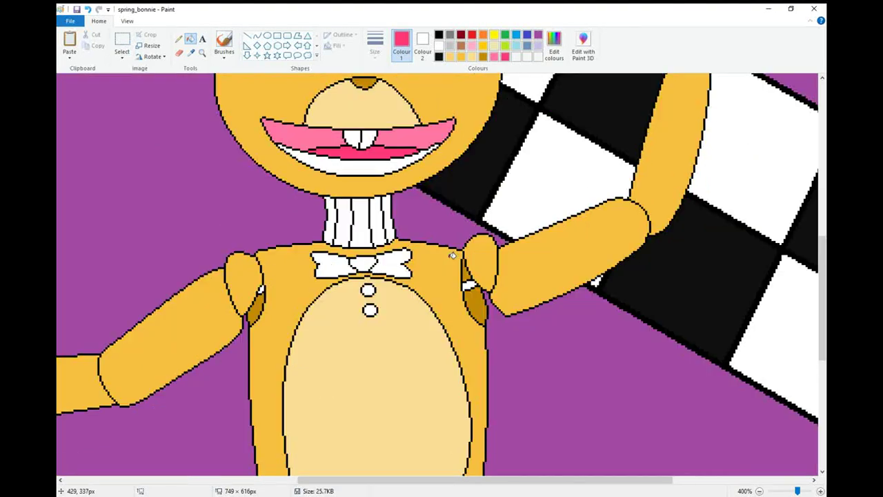
{"action": "scroll", "coordinate": [352, 197], "scroll_direction": "down", "scroll_amount": 3}
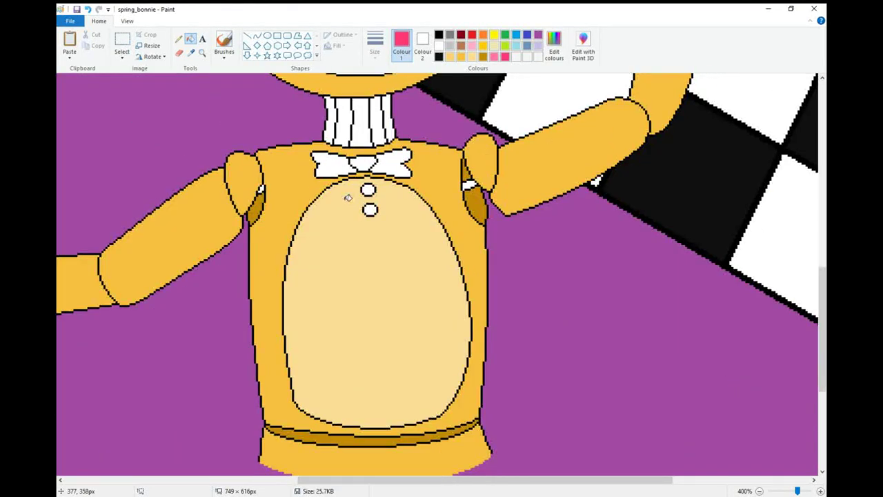
{"action": "left_click", "coordinate": [451, 46]}
{"action": "left_click", "coordinate": [331, 115]}
{"action": "left_click", "coordinate": [345, 113]}
{"action": "left_click", "coordinate": [360, 113]}
{"action": "left_click", "coordinate": [375, 111]}
{"action": "left_click", "coordinate": [389, 105]}
Fill the exposed shoulder joints and the wrist joint of the raised arm with light grey.
{"action": "left_click", "coordinate": [261, 189]}
{"action": "left_click", "coordinate": [471, 185]}
{"action": "scroll", "coordinate": [476, 190], "scroll_direction": "up", "scroll_amount": 3}
{"action": "left_click", "coordinate": [693, 240]}
{"action": "scroll", "coordinate": [414, 211], "scroll_direction": "up", "scroll_amount": 2}
{"action": "scroll", "coordinate": [414, 211], "scroll_direction": "down", "scroll_amount": 20}
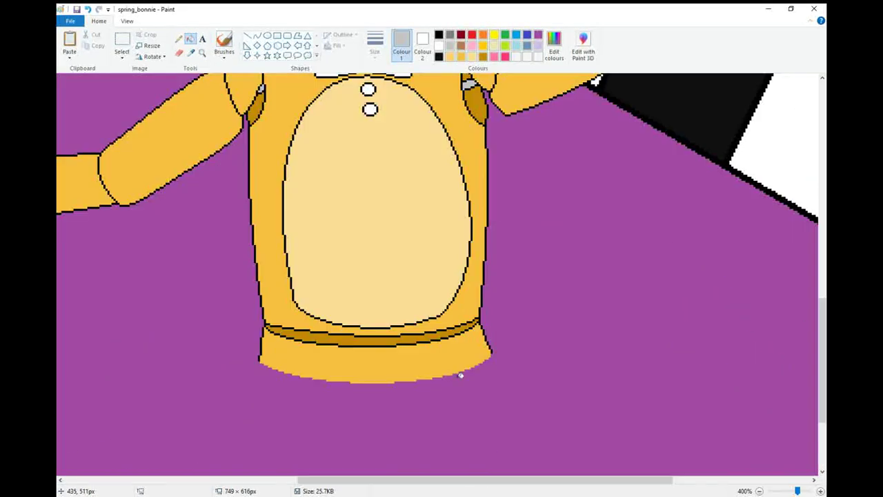
Mix a darker brown and refill the waist band, the gaps under the shoulders and the ear joints with it.
{"action": "scroll", "coordinate": [142, 209], "scroll_direction": "left", "scroll_amount": 12}
{"action": "left_click", "coordinate": [483, 58]}
{"action": "left_click", "coordinate": [554, 47]}
{"action": "left_click_drag", "start_coordinate": [549, 242], "coordinate": [549, 251]}
{"action": "left_click", "coordinate": [349, 321]}
{"action": "left_click", "coordinate": [508, 332]}
{"action": "scroll", "coordinate": [497, 290], "scroll_direction": "up", "scroll_amount": 3}
{"action": "left_click", "coordinate": [478, 210]}
{"action": "scroll", "coordinate": [680, 238], "scroll_direction": "up", "scroll_amount": 10}
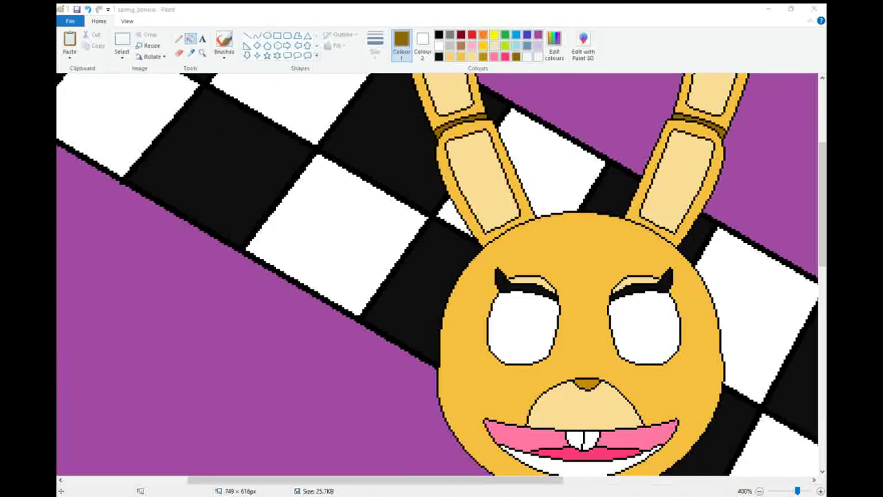
{"action": "scroll", "coordinate": [532, 393], "scroll_direction": "up", "scroll_amount": 1}
{"action": "scroll", "coordinate": [528, 394], "scroll_direction": "down", "scroll_amount": 1}
{"action": "left_click_drag", "start_coordinate": [280, 479], "coordinate": [410, 479]}
{"action": "scroll", "coordinate": [498, 322], "scroll_direction": "up", "scroll_amount": 1}
{"action": "scroll", "coordinate": [498, 322], "scroll_direction": "down", "scroll_amount": 10}
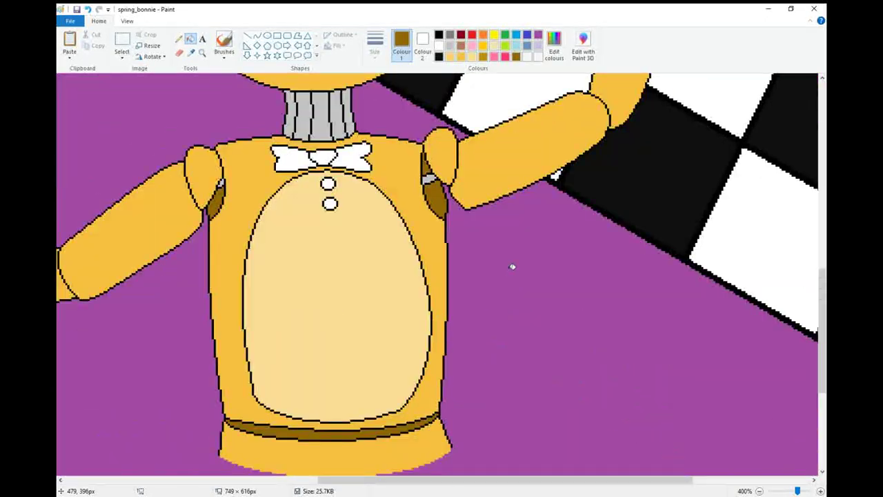
Mix a bluish purple and fill the bow tie and both chest buttons with it.
{"action": "scroll", "coordinate": [512, 267], "scroll_direction": "up", "scroll_amount": 1}
{"action": "left_click", "coordinate": [538, 35]}
{"action": "left_click", "coordinate": [555, 45]}
{"action": "left_click_drag", "start_coordinate": [518, 242], "coordinate": [513, 234]}
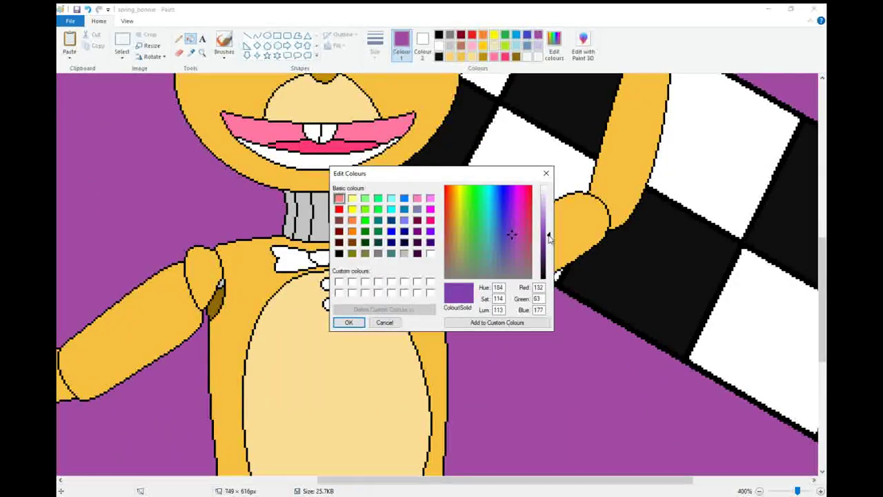
{"action": "left_click", "coordinate": [349, 322]}
{"action": "left_click", "coordinate": [335, 258]}
{"action": "left_click", "coordinate": [349, 256]}
{"action": "left_click", "coordinate": [329, 283]}
{"action": "left_click", "coordinate": [330, 303]}
Zoom in on the face and mix a dark green as the drawing colour.
{"action": "scroll", "coordinate": [329, 303], "scroll_direction": "up", "scroll_amount": 5}
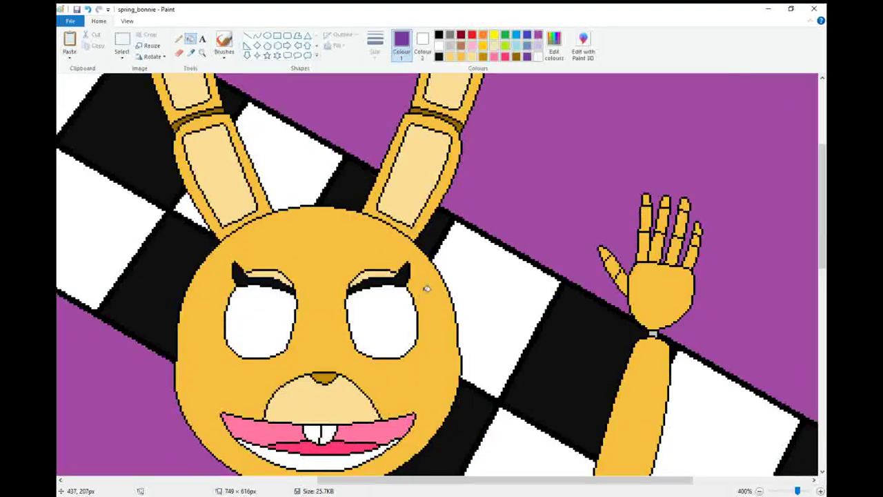
{"action": "scroll", "coordinate": [425, 276], "scroll_direction": "down", "scroll_amount": 2}
{"action": "left_click", "coordinate": [349, 200]}
{"action": "left_click", "coordinate": [504, 35]}
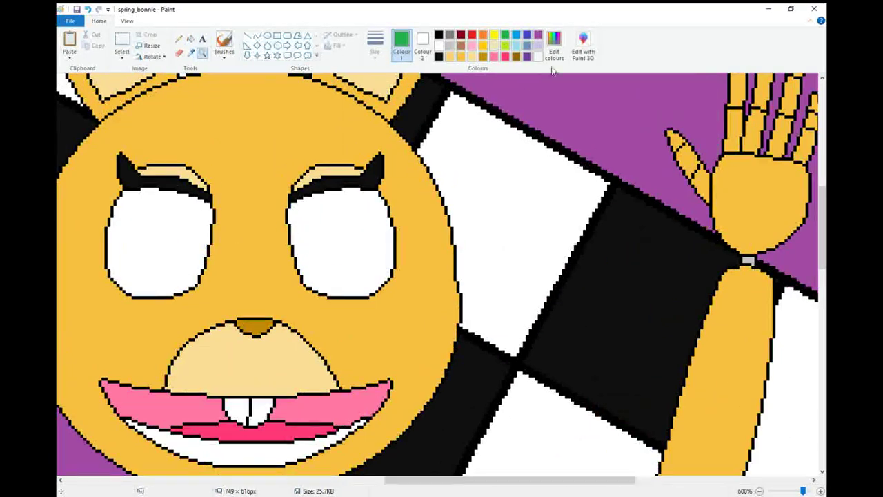
{"action": "left_click", "coordinate": [554, 48]}
{"action": "left_click_drag", "start_coordinate": [549, 246], "coordinate": [549, 257]}
{"action": "left_click", "coordinate": [348, 322]}
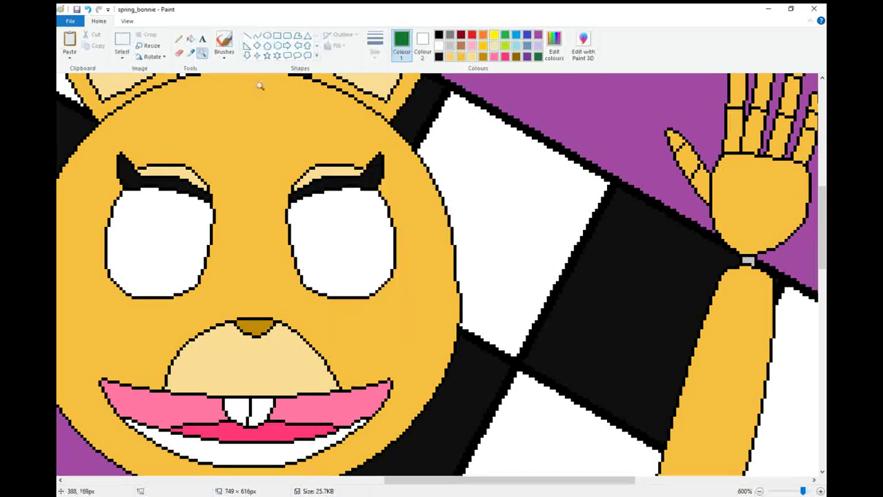
Outline the iris of the right-hand eye with two thin dark green curves hanging from the eyelid.
{"action": "left_click", "coordinate": [257, 35]}
{"action": "left_click_drag", "start_coordinate": [324, 192], "coordinate": [354, 254]}
{"action": "left_click", "coordinate": [374, 47]}
{"action": "left_click", "coordinate": [362, 81]}
{"action": "left_click", "coordinate": [318, 255]}
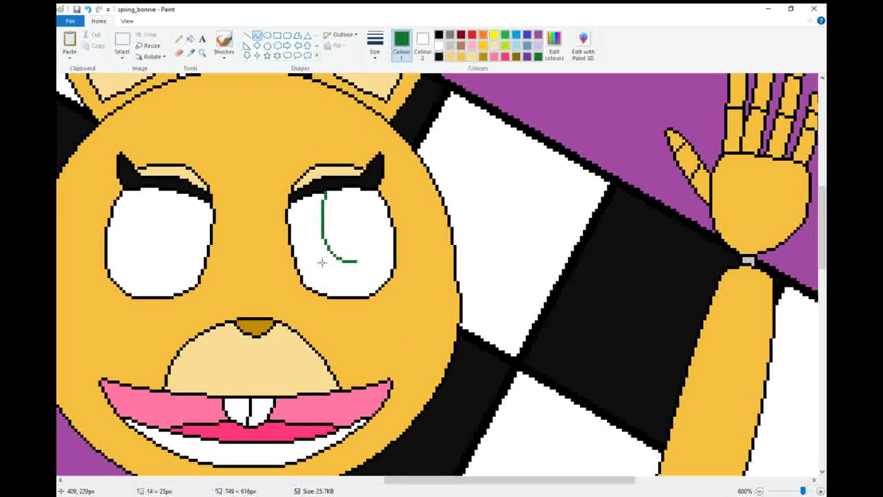
{"action": "left_click", "coordinate": [328, 261]}
{"action": "left_click", "coordinate": [394, 192]}
{"action": "left_click_drag", "start_coordinate": [382, 200], "coordinate": [357, 258]}
{"action": "left_click", "coordinate": [385, 241]}
{"action": "left_click", "coordinate": [385, 255]}
Outline the iris of the left-hand eye with matching dark green curves, undoing the misplaced first one.
{"action": "left_click", "coordinate": [211, 207]}
{"action": "mouse_move", "coordinate": [205, 203]}
{"action": "left_mouse_down"}
{"action": "mouse_move", "coordinate": [170, 270]}
{"action": "mouse_move", "coordinate": [197, 267]}
{"action": "left_mouse_up"}
{"action": "left_click", "coordinate": [87, 10]}
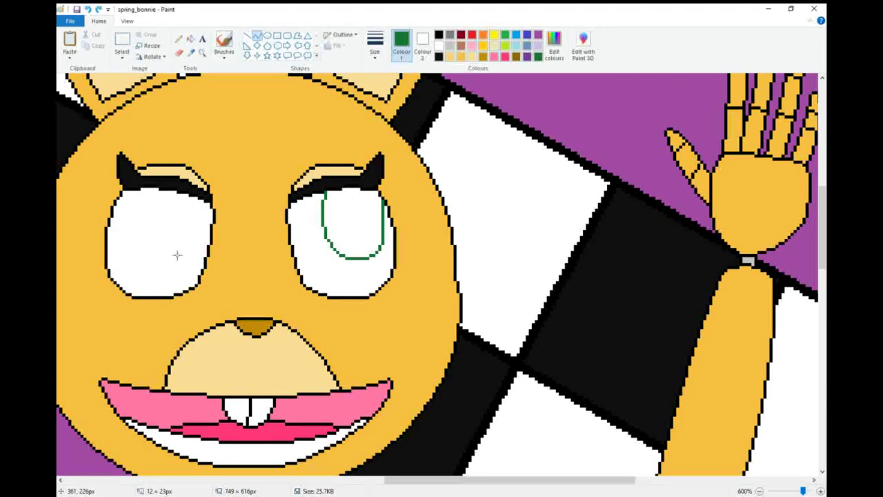
{"action": "mouse_move", "coordinate": [154, 188]}
{"action": "left_mouse_down"}
{"action": "mouse_move", "coordinate": [150, 241]}
{"action": "mouse_move", "coordinate": [176, 264]}
{"action": "left_mouse_up"}
{"action": "mouse_move", "coordinate": [156, 226]}
{"action": "left_mouse_down"}
{"action": "mouse_move", "coordinate": [134, 265]}
{"action": "mouse_move", "coordinate": [152, 262]}
{"action": "left_mouse_up"}
{"action": "mouse_move", "coordinate": [209, 202]}
{"action": "left_mouse_down"}
{"action": "mouse_move", "coordinate": [178, 261]}
{"action": "mouse_move", "coordinate": [201, 251]}
{"action": "mouse_move", "coordinate": [196, 261]}
{"action": "left_mouse_up"}
{"action": "left_click", "coordinate": [268, 159]}
Outline a black pupil with two curves inside the right-hand iris.
{"action": "left_click", "coordinate": [439, 57]}
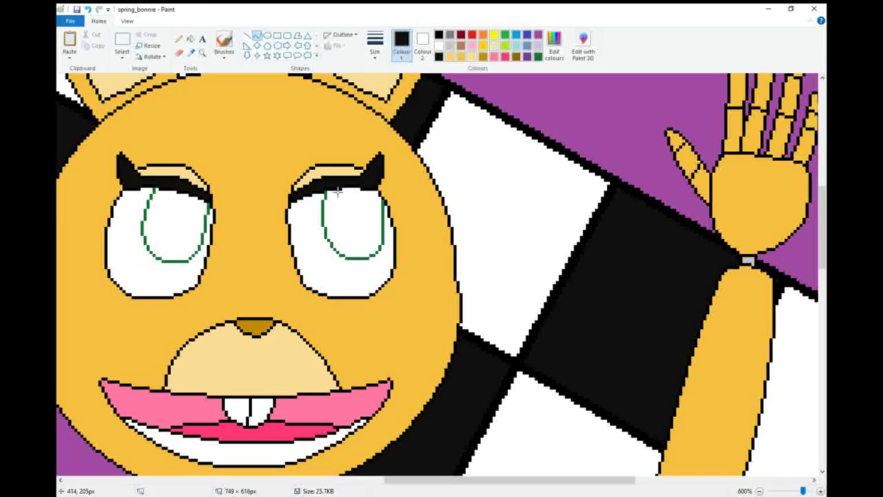
{"action": "mouse_move", "coordinate": [346, 218]}
{"action": "left_mouse_down"}
{"action": "mouse_move", "coordinate": [334, 221]}
{"action": "mouse_move", "coordinate": [342, 220]}
{"action": "left_mouse_up"}
{"action": "left_click", "coordinate": [340, 229]}
{"action": "left_click_drag", "start_coordinate": [372, 190], "coordinate": [356, 236]}
{"action": "left_click_drag", "start_coordinate": [365, 224], "coordinate": [373, 228]}
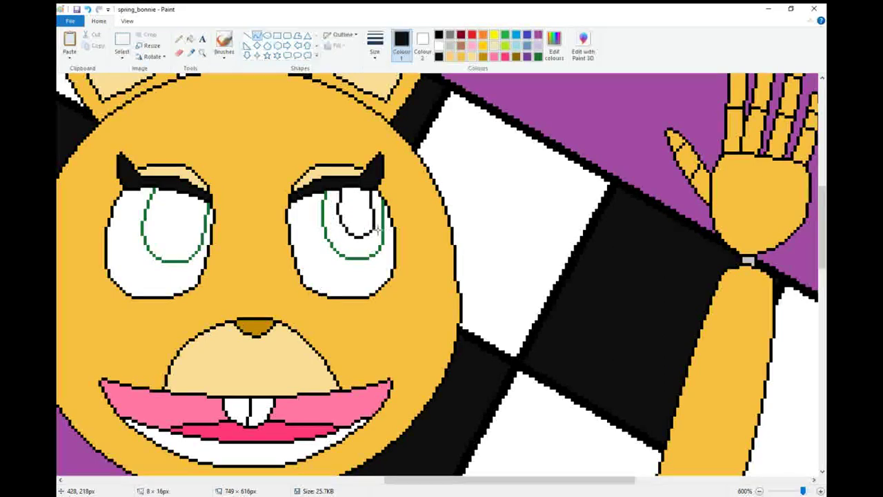
Outline a matching black pupil with curves inside the left-hand iris.
{"action": "left_click_drag", "start_coordinate": [572, 479], "coordinate": [511, 478]}
{"action": "mouse_move", "coordinate": [387, 201]}
{"action": "left_mouse_down"}
{"action": "mouse_move", "coordinate": [370, 243]}
{"action": "mouse_move", "coordinate": [384, 238]}
{"action": "left_mouse_up"}
{"action": "left_click", "coordinate": [382, 237]}
{"action": "left_click", "coordinate": [353, 206]}
{"action": "mouse_move", "coordinate": [355, 191]}
{"action": "left_mouse_down"}
{"action": "mouse_move", "coordinate": [370, 243]}
{"action": "mouse_move", "coordinate": [339, 224]}
{"action": "mouse_move", "coordinate": [347, 250]}
{"action": "left_mouse_up"}
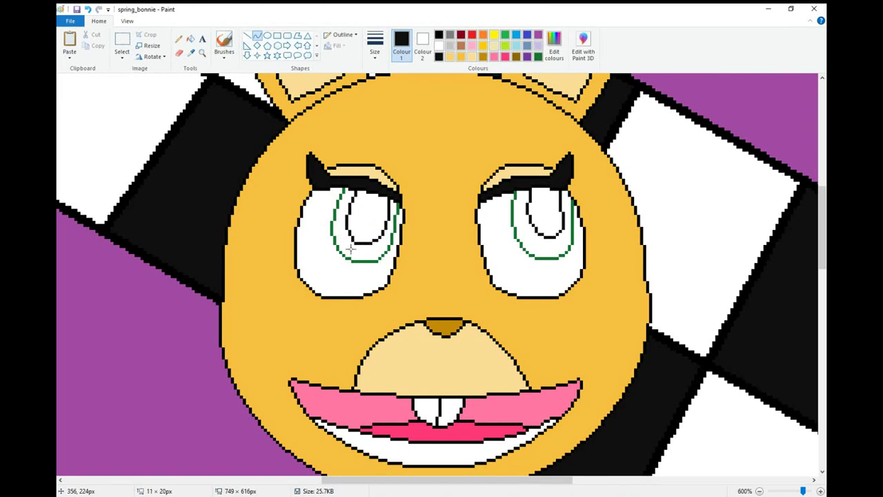
Thicken the edge of the right-hand pupil's outline with the pencil and fill both pupils black.
{"action": "left_click", "coordinate": [179, 39]}
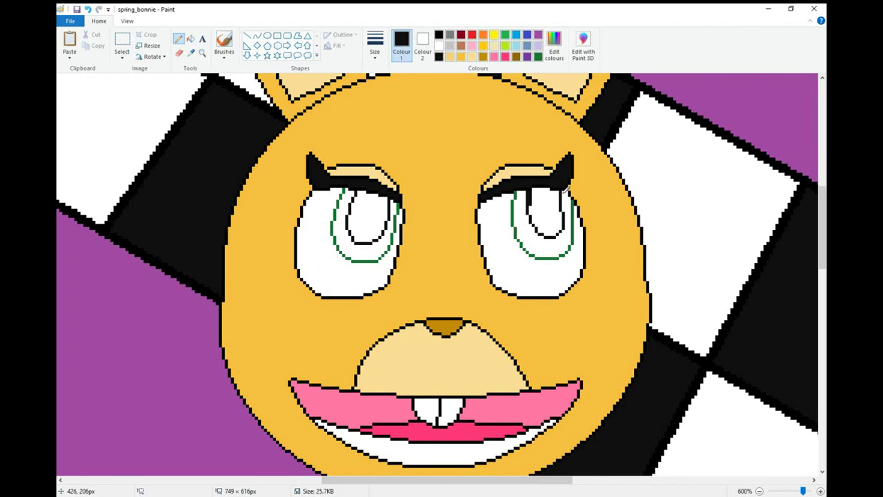
{"action": "left_click", "coordinate": [190, 39]}
{"action": "left_click", "coordinate": [365, 217]}
{"action": "left_click", "coordinate": [545, 211]}
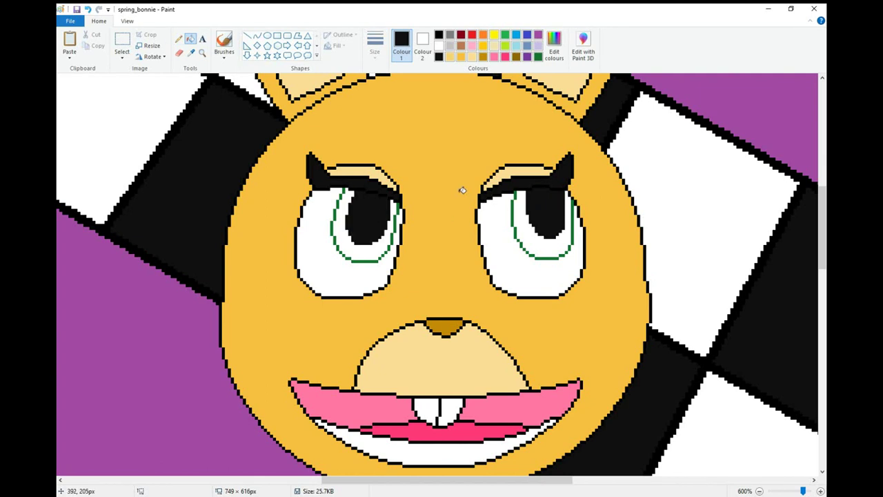
Round out the lower edge of the right-hand pupil in black.
{"action": "left_click", "coordinate": [256, 37]}
{"action": "left_click_drag", "start_coordinate": [531, 221], "coordinate": [554, 251]}
{"action": "left_click", "coordinate": [178, 38]}
{"action": "left_click_drag", "start_coordinate": [543, 234], "coordinate": [556, 236]}
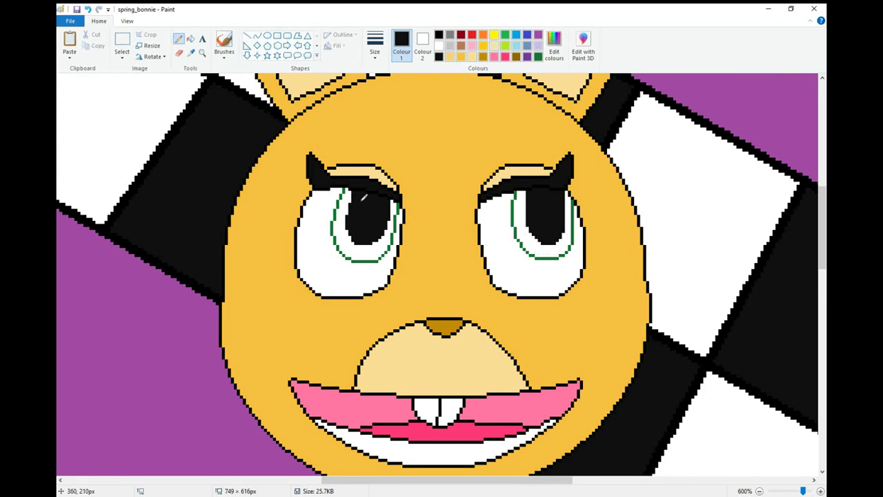
Mix a medium green from the outline colour and fill both irises with it.
{"action": "left_click", "coordinate": [538, 56]}
{"action": "left_click", "coordinate": [554, 52]}
{"action": "left_click_drag", "start_coordinate": [549, 254], "coordinate": [550, 238]}
{"action": "left_click", "coordinate": [348, 322]}
{"action": "left_click", "coordinate": [190, 38]}
{"action": "left_click", "coordinate": [357, 252]}
{"action": "left_click", "coordinate": [522, 244]}
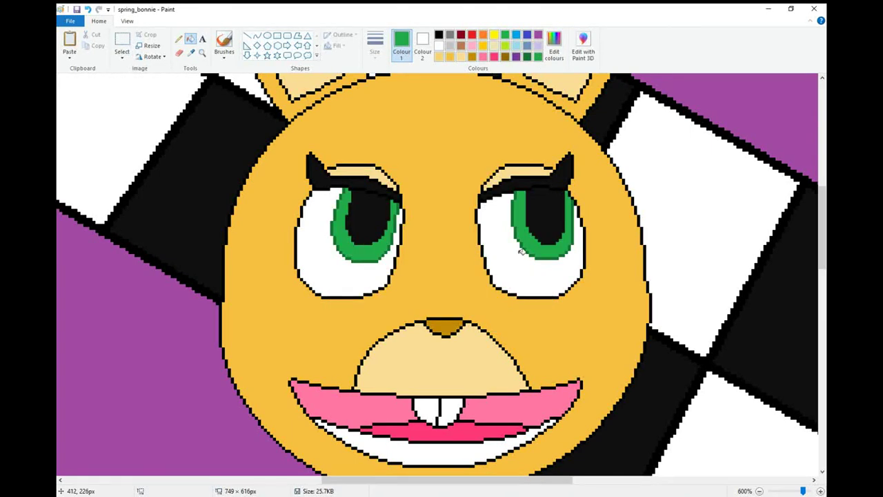
Mix a lighter green and draw short dividing lines across both irises beside the pupils.
{"action": "left_click", "coordinate": [554, 51]}
{"action": "left_click_drag", "start_coordinate": [552, 247], "coordinate": [552, 229]}
{"action": "left_click", "coordinate": [348, 322]}
{"action": "left_click", "coordinate": [257, 35]}
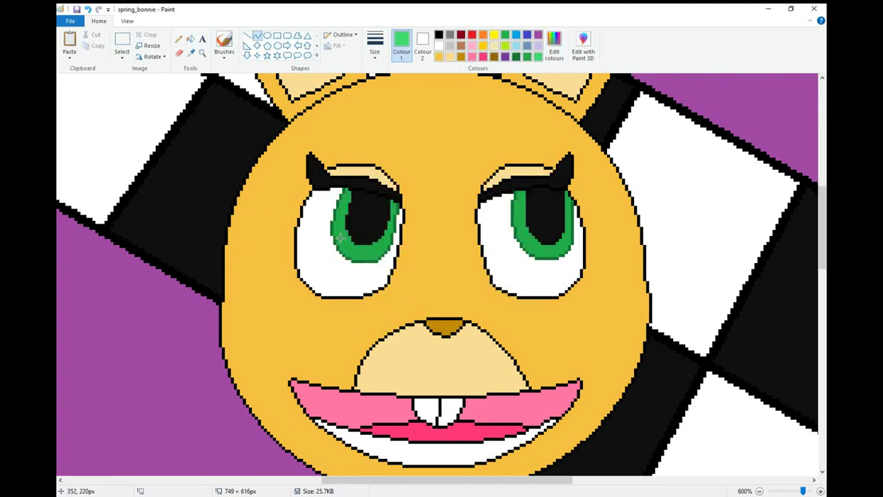
{"action": "left_click", "coordinate": [247, 35]}
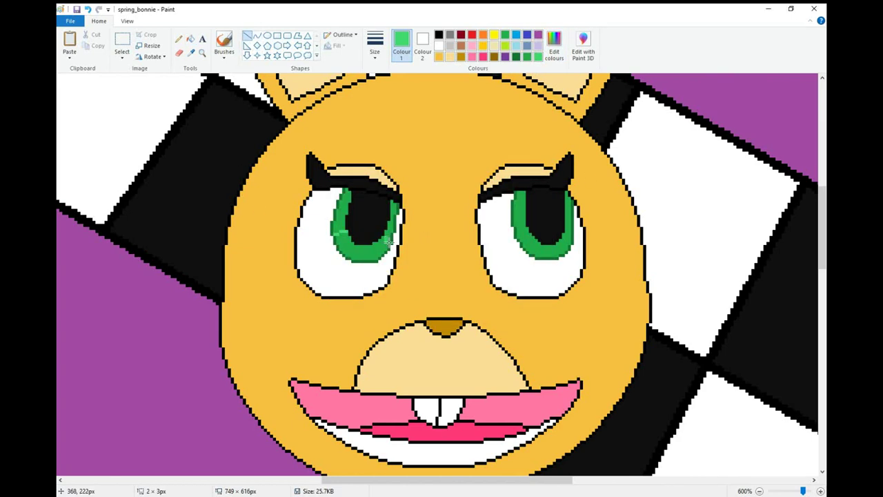
{"action": "mouse_move", "coordinate": [523, 233]}
{"action": "left_mouse_down"}
{"action": "mouse_move", "coordinate": [523, 244]}
{"action": "mouse_move", "coordinate": [571, 237]}
{"action": "left_mouse_up"}
Fill the upper iris sections on both sides of each pupil with the lighter green.
{"action": "left_click", "coordinate": [190, 38]}
{"action": "left_click", "coordinate": [339, 207]}
{"action": "left_click", "coordinate": [390, 222]}
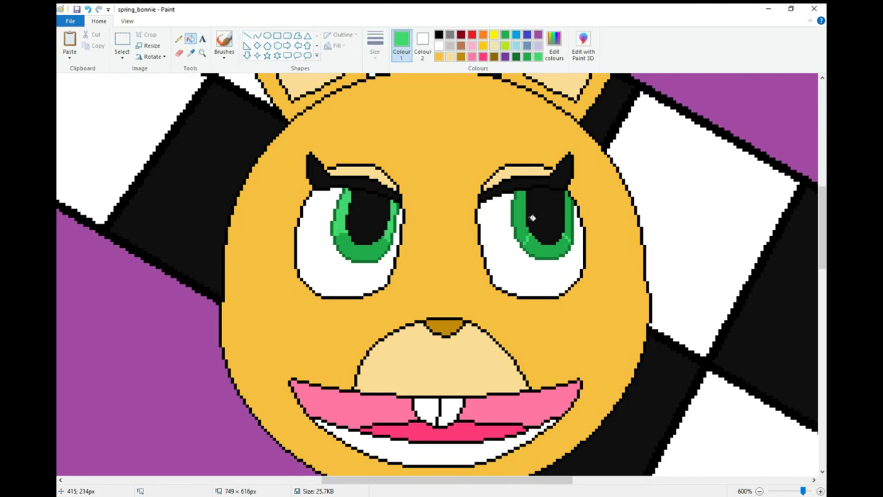
{"action": "left_click", "coordinate": [527, 218]}
{"action": "left_click", "coordinate": [571, 226]}
Draw white highlight spots with the pencil over the pupil and iris of each eye.
{"action": "left_click", "coordinate": [438, 45]}
{"action": "left_click", "coordinate": [179, 38]}
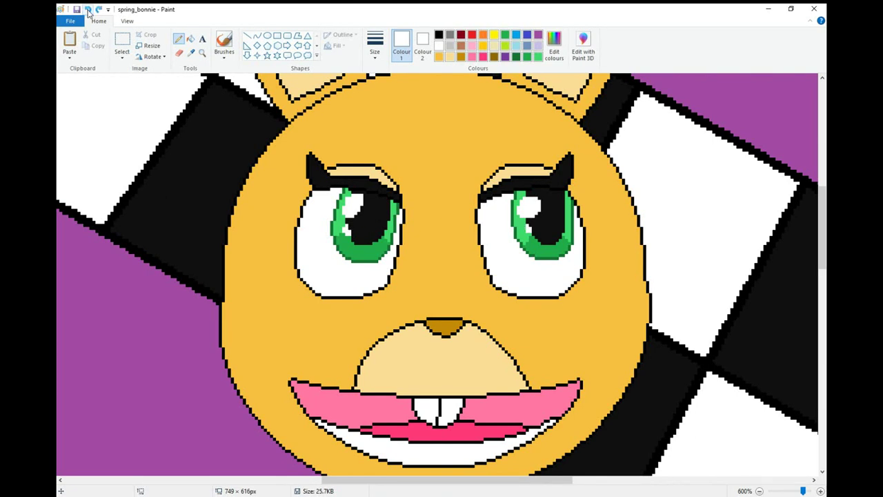
Touch up the highlights and irises of both eyes with white and the lighter green.
{"action": "left_click", "coordinate": [191, 52]}
{"action": "left_click", "coordinate": [358, 225]}
{"action": "left_click", "coordinate": [439, 46]}
{"action": "scroll", "coordinate": [369, 222], "scroll_direction": "down", "scroll_amount": 1}
{"action": "scroll", "coordinate": [660, 252], "scroll_direction": "up", "scroll_amount": 2}
{"action": "scroll", "coordinate": [659, 256], "scroll_direction": "down", "scroll_amount": 2}
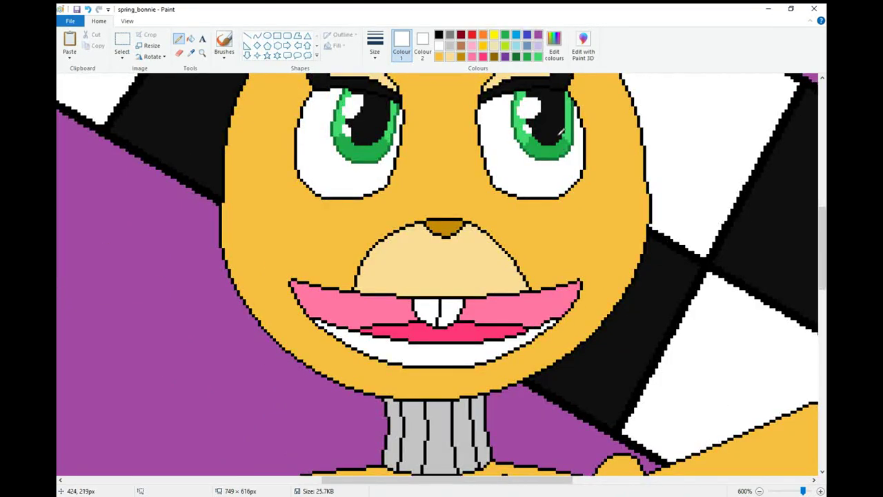
{"action": "left_click", "coordinate": [538, 57]}
{"action": "scroll", "coordinate": [621, 159], "scroll_direction": "down", "scroll_amount": 1}
{"action": "scroll", "coordinate": [655, 193], "scroll_direction": "up", "scroll_amount": 2}
{"action": "scroll", "coordinate": [672, 205], "scroll_direction": "down", "scroll_amount": 3}
{"action": "scroll", "coordinate": [673, 205], "scroll_direction": "down", "scroll_amount": 4, "text": "ctrl"}
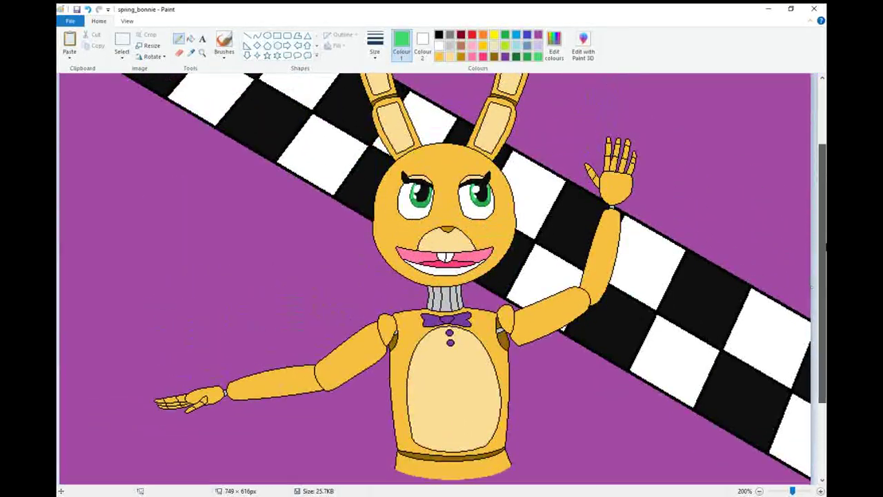
Mix a darker shade of the body orange as the colour for the shading.
{"action": "left_click_drag", "start_coordinate": [825, 246], "coordinate": [824, 220]}
{"action": "left_click", "coordinate": [202, 54]}
{"action": "left_click", "coordinate": [408, 227]}
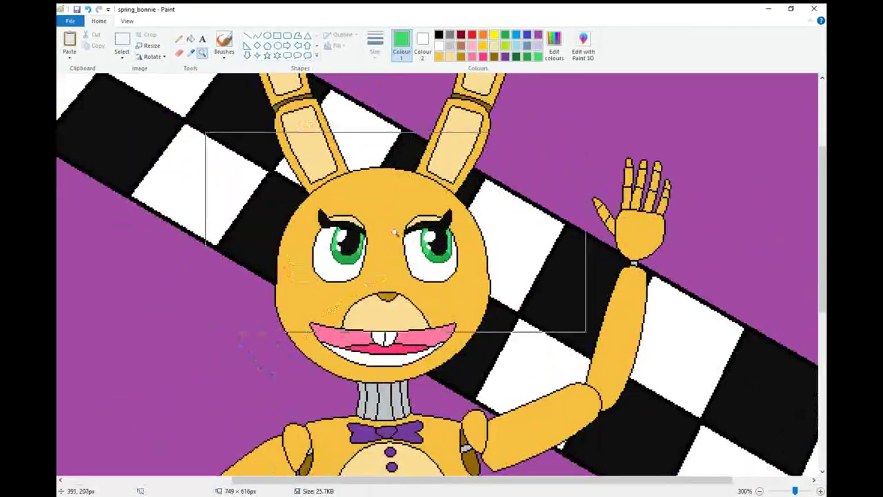
{"action": "left_click", "coordinate": [397, 230]}
{"action": "left_click_drag", "start_coordinate": [572, 481], "coordinate": [524, 479]}
{"action": "left_click", "coordinate": [440, 58]}
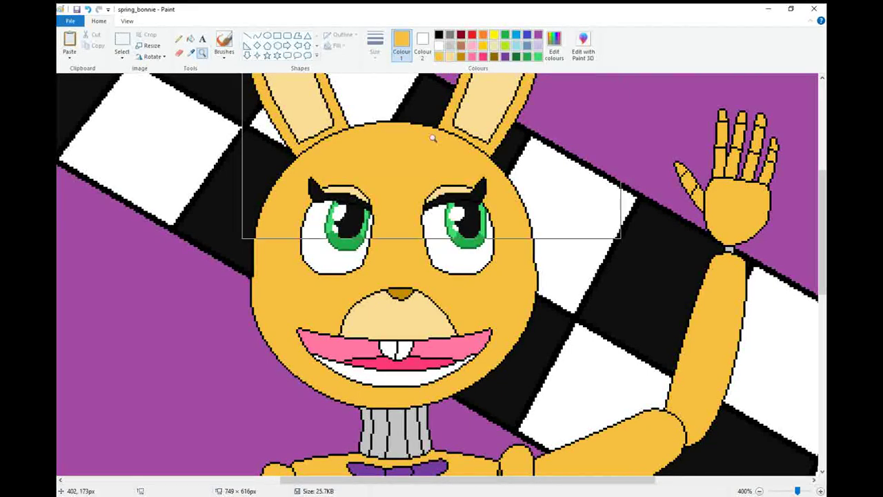
{"action": "left_click", "coordinate": [553, 47]}
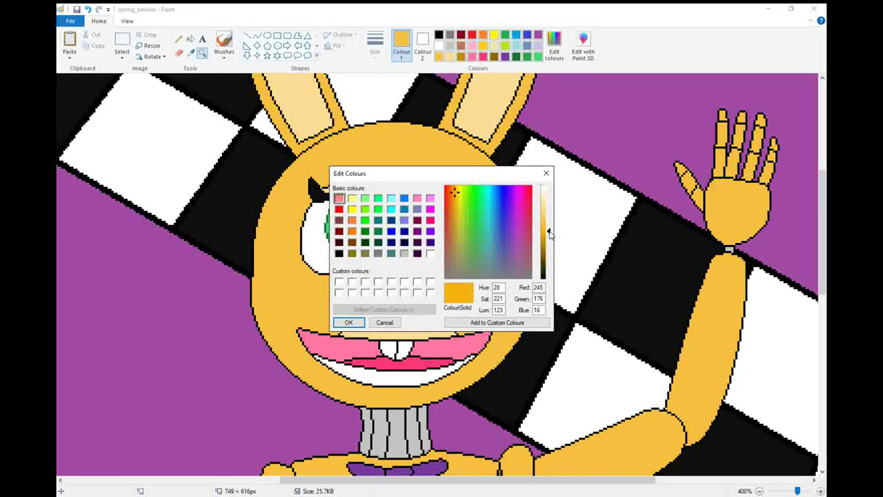
{"action": "left_click", "coordinate": [349, 322]}
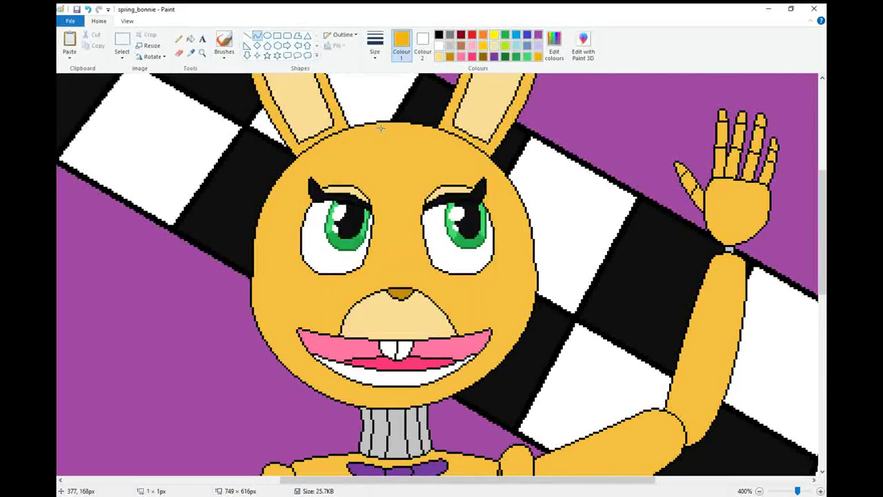
{"action": "left_click", "coordinate": [554, 47]}
{"action": "left_click", "coordinate": [497, 256]}
{"action": "left_click", "coordinate": [348, 322]}
Draw darker orange curves just inside the head outline, from the top down the left side to the chin.
{"action": "left_click_drag", "start_coordinate": [354, 138], "coordinate": [333, 130]}
{"action": "left_click_drag", "start_coordinate": [303, 163], "coordinate": [277, 172]}
{"action": "left_click", "coordinate": [202, 54]}
{"action": "left_click", "coordinate": [314, 186]}
{"action": "left_click", "coordinate": [257, 36]}
{"action": "mouse_move", "coordinate": [298, 184]}
{"action": "left_mouse_down"}
{"action": "mouse_move", "coordinate": [299, 335]}
{"action": "mouse_move", "coordinate": [316, 380]}
{"action": "left_mouse_up"}
{"action": "mouse_move", "coordinate": [297, 250]}
{"action": "left_mouse_down"}
{"action": "mouse_move", "coordinate": [285, 244]}
{"action": "mouse_move", "coordinate": [270, 266]}
{"action": "left_mouse_up"}
{"action": "left_click_drag", "start_coordinate": [282, 323], "coordinate": [270, 329]}
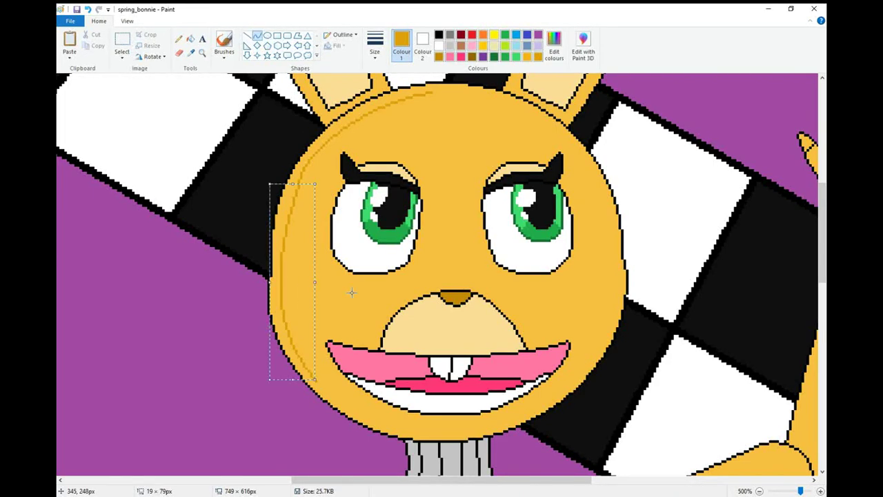
{"action": "scroll", "coordinate": [352, 292], "scroll_direction": "down", "scroll_amount": 1}
{"action": "left_click_drag", "start_coordinate": [315, 280], "coordinate": [486, 330]}
{"action": "mouse_move", "coordinate": [412, 319]}
{"action": "left_mouse_down"}
{"action": "mouse_move", "coordinate": [415, 337]}
{"action": "mouse_move", "coordinate": [434, 339]}
{"action": "left_mouse_up"}
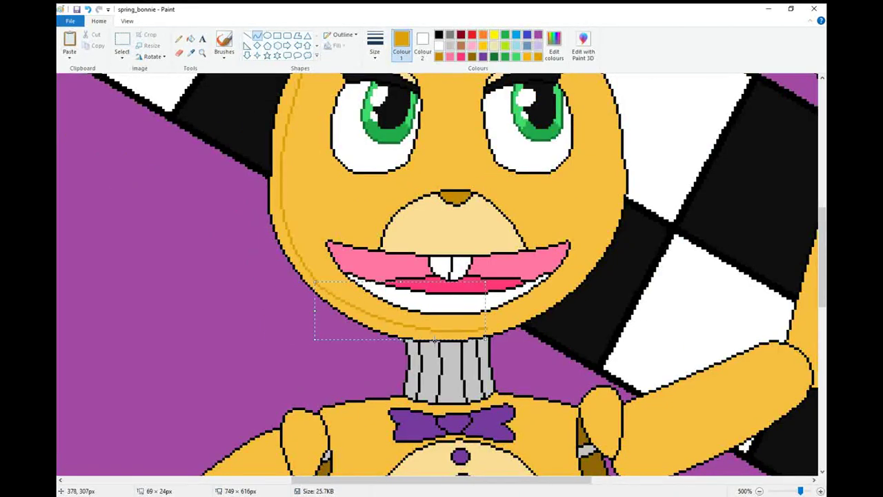
{"action": "left_click", "coordinate": [368, 212]}
Continue the darker orange curves inside the head outline along the top, down the right side and back to the chin.
{"action": "scroll", "coordinate": [368, 211], "scroll_direction": "up", "scroll_amount": 3}
{"action": "left_click_drag", "start_coordinate": [428, 88], "coordinate": [476, 88]}
{"action": "left_click_drag", "start_coordinate": [541, 121], "coordinate": [551, 112]}
{"action": "left_click", "coordinate": [595, 195]}
{"action": "left_click_drag", "start_coordinate": [582, 159], "coordinate": [610, 318]}
{"action": "left_click_drag", "start_coordinate": [596, 233], "coordinate": [610, 220]}
{"action": "left_click_drag", "start_coordinate": [611, 264], "coordinate": [624, 276]}
{"action": "left_click", "coordinate": [567, 311]}
{"action": "scroll", "coordinate": [578, 274], "scroll_direction": "down", "scroll_amount": 1}
{"action": "mouse_move", "coordinate": [608, 220]}
{"action": "left_mouse_down"}
{"action": "mouse_move", "coordinate": [529, 312]}
{"action": "mouse_move", "coordinate": [485, 326]}
{"action": "left_mouse_up"}
{"action": "left_click_drag", "start_coordinate": [526, 294], "coordinate": [554, 309]}
{"action": "left_click_drag", "start_coordinate": [586, 259], "coordinate": [594, 271]}
{"action": "left_click", "coordinate": [645, 200]}
Draw darker orange curves around both sides of the muzzle, from above the nose down to the mouth.
{"action": "scroll", "coordinate": [656, 231], "scroll_direction": "up", "scroll_amount": 6}
{"action": "scroll", "coordinate": [454, 181], "scroll_direction": "down", "scroll_amount": 6}
{"action": "left_click_drag", "start_coordinate": [452, 185], "coordinate": [373, 251]}
{"action": "left_click_drag", "start_coordinate": [416, 196], "coordinate": [419, 180]}
{"action": "left_click_drag", "start_coordinate": [391, 206], "coordinate": [383, 195]}
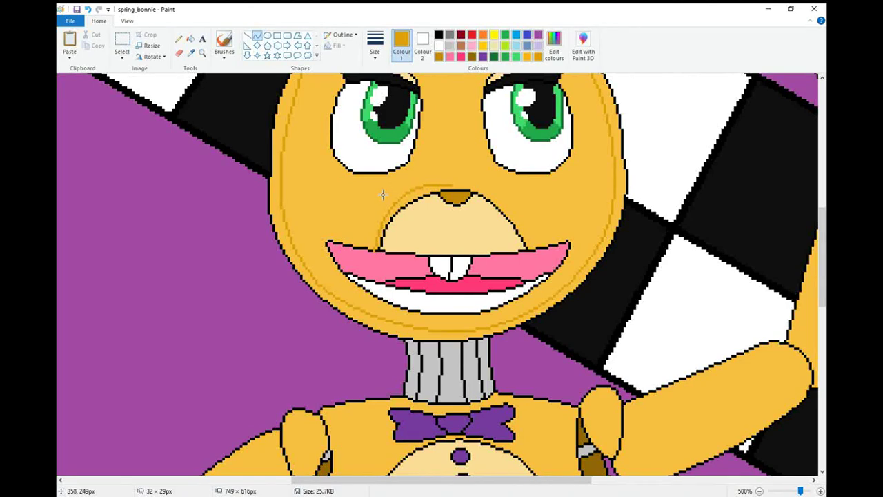
{"action": "left_click", "coordinate": [407, 245]}
{"action": "left_click", "coordinate": [88, 9]}
{"action": "left_click_drag", "start_coordinate": [452, 184], "coordinate": [531, 246]}
{"action": "left_click_drag", "start_coordinate": [488, 211], "coordinate": [495, 187]}
{"action": "left_click", "coordinate": [494, 186]}
{"action": "left_click_drag", "start_coordinate": [536, 215], "coordinate": [533, 214]}
{"action": "left_click", "coordinate": [536, 229]}
Draw short darker orange dividing lines at the tip and joints of the left ear's border.
{"action": "scroll", "coordinate": [367, 247], "scroll_direction": "down", "scroll_amount": 2}
{"action": "scroll", "coordinate": [416, 228], "scroll_direction": "up", "scroll_amount": 8}
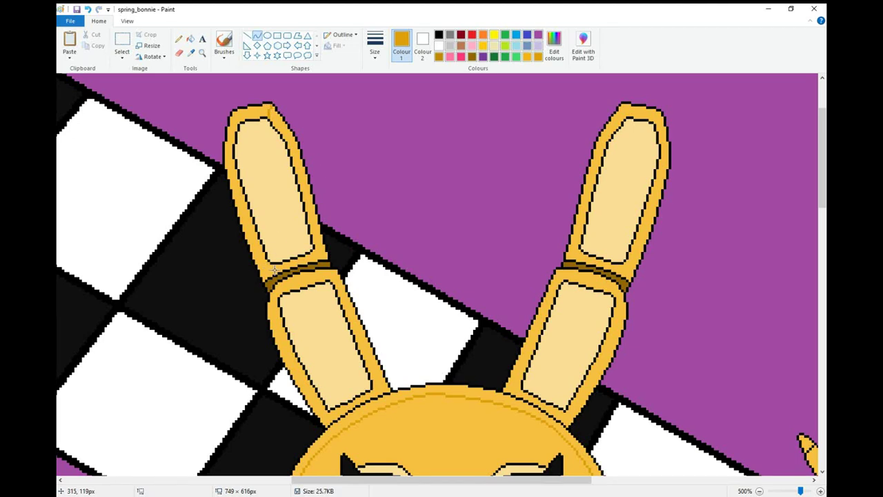
{"action": "scroll", "coordinate": [324, 221], "scroll_direction": "down", "scroll_amount": 3}
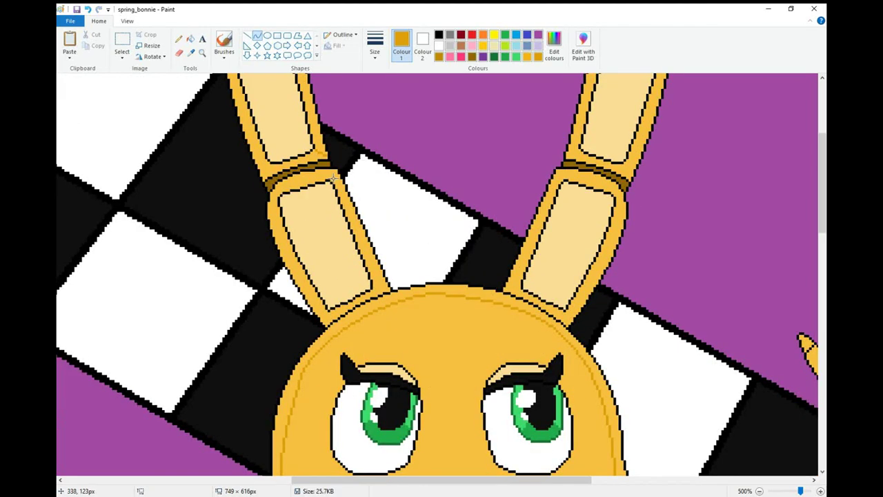
{"action": "left_click_drag", "start_coordinate": [371, 287], "coordinate": [376, 289]}
Draw matching short darker orange dividing lines at the tip and joints of the right ear's border.
{"action": "scroll", "coordinate": [375, 218], "scroll_direction": "up", "scroll_amount": 3}
{"action": "scroll", "coordinate": [375, 218], "scroll_direction": "right", "scroll_amount": 5}
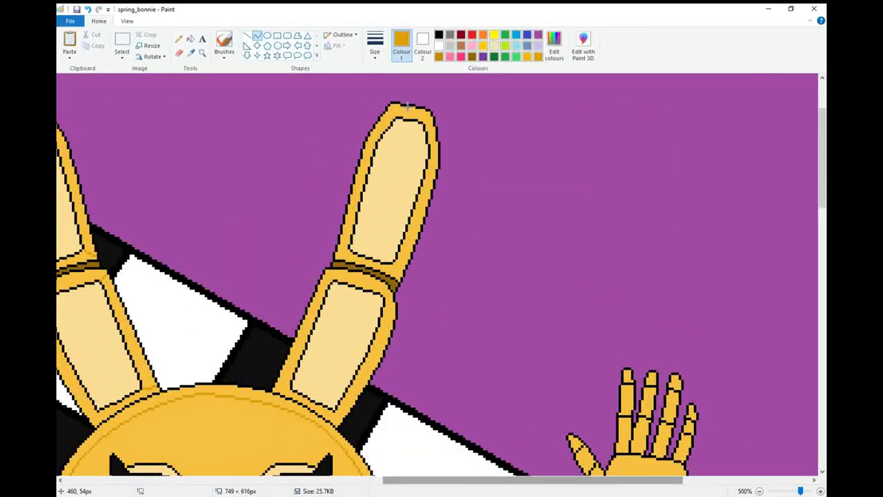
{"action": "left_click", "coordinate": [345, 248]}
{"action": "scroll", "coordinate": [363, 216], "scroll_direction": "down", "scroll_amount": 3}
{"action": "left_click_drag", "start_coordinate": [326, 168], "coordinate": [333, 176]}
{"action": "left_click", "coordinate": [465, 221]}
{"action": "left_click_drag", "start_coordinate": [291, 286], "coordinate": [278, 288]}
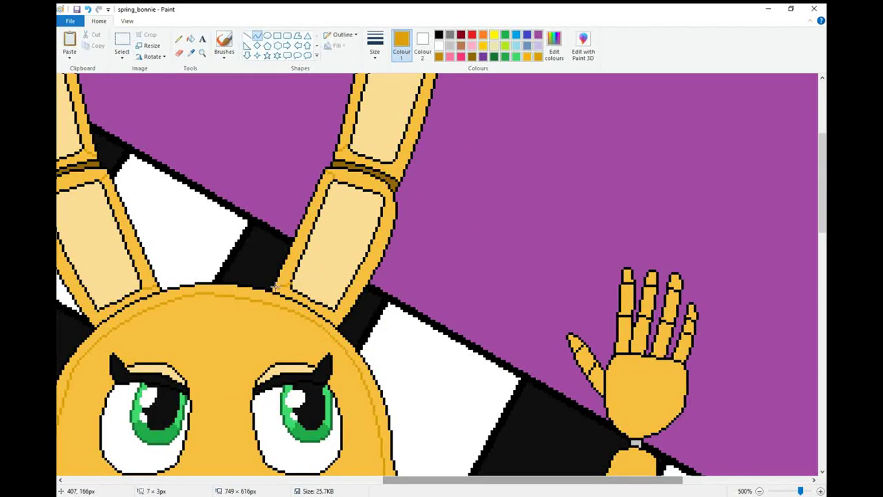
{"action": "left_click", "coordinate": [85, 10]}
{"action": "left_click_drag", "start_coordinate": [276, 285], "coordinate": [274, 285]}
{"action": "left_click", "coordinate": [412, 250]}
Fill the marked-off ear border sections, the head rim and the band around the muzzle with the darker orange.
{"action": "scroll", "coordinate": [412, 251], "scroll_direction": "up", "scroll_amount": 3}
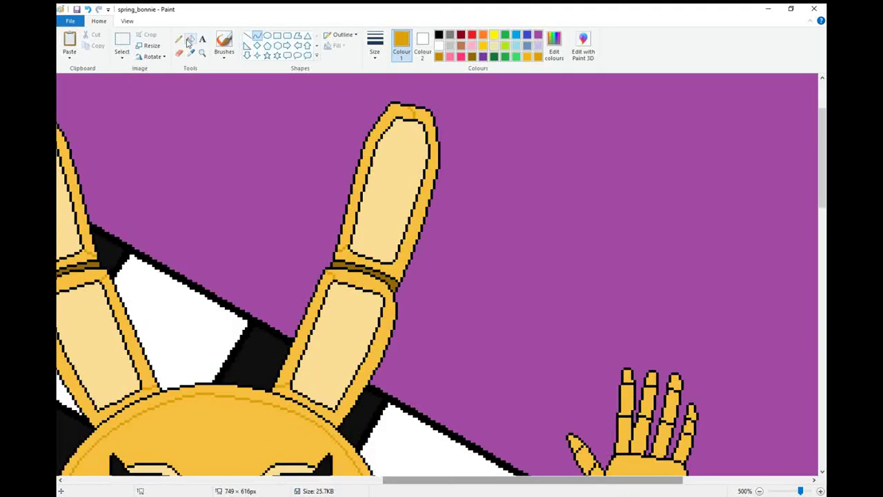
{"action": "left_click", "coordinate": [190, 39]}
{"action": "left_click", "coordinate": [355, 261]}
{"action": "left_click", "coordinate": [347, 275]}
{"action": "scroll", "coordinate": [607, 307], "scroll_direction": "down", "scroll_amount": 3}
{"action": "left_click_drag", "start_coordinate": [564, 479], "coordinate": [496, 480]}
{"action": "left_click", "coordinate": [243, 276]}
{"action": "scroll", "coordinate": [243, 262], "scroll_direction": "up", "scroll_amount": 1}
{"action": "left_click", "coordinate": [253, 252]}
{"action": "scroll", "coordinate": [331, 209], "scroll_direction": "down", "scroll_amount": 1}
{"action": "left_click", "coordinate": [372, 289]}
{"action": "scroll", "coordinate": [415, 256], "scroll_direction": "down", "scroll_amount": 3}
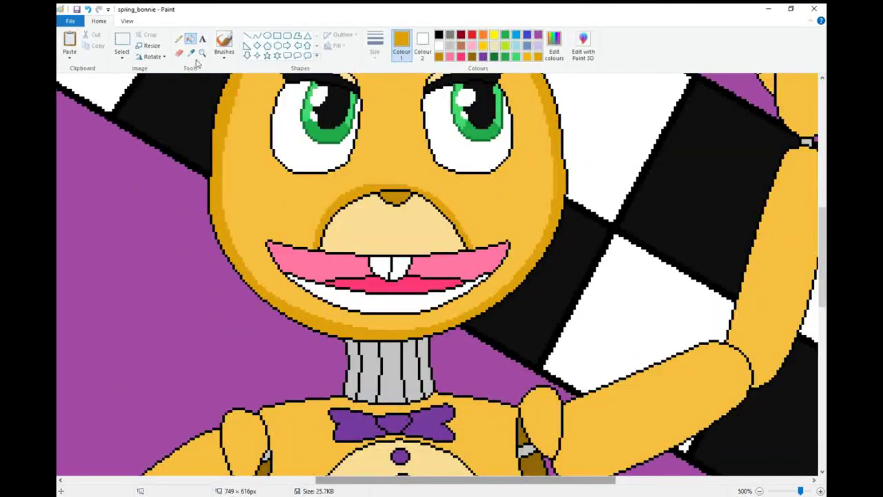
Shade the face along the upper lip from the muzzle to both mouth corners with the pencil in darker orange.
{"action": "left_click", "coordinate": [202, 53]}
{"action": "left_click", "coordinate": [289, 210]}
{"action": "left_click", "coordinate": [269, 216]}
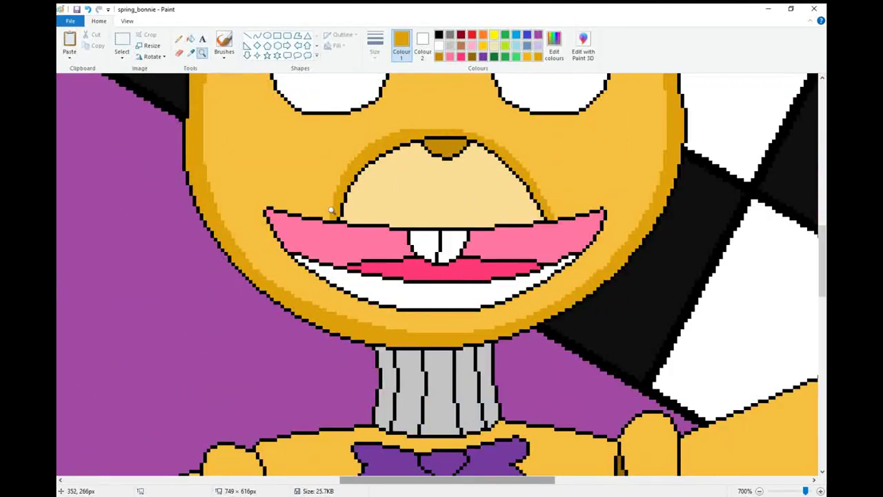
{"action": "left_click", "coordinate": [179, 39]}
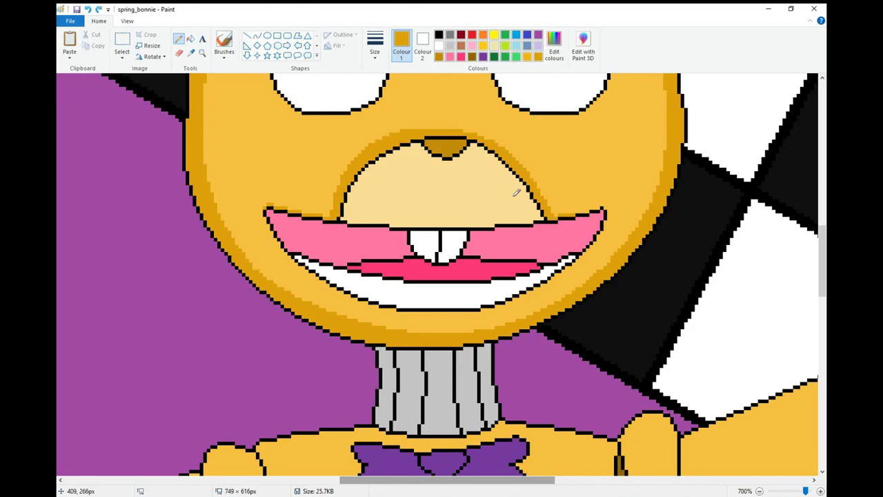
{"action": "scroll", "coordinate": [698, 241], "scroll_direction": "up", "scroll_amount": 10}
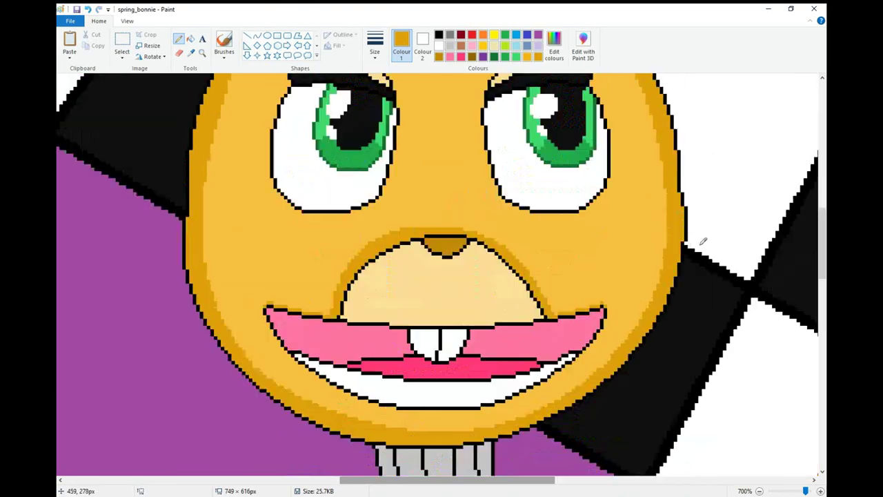
Draw darker orange curves inside the torso along the left shoulder and around the left armpit.
{"action": "scroll", "coordinate": [698, 241], "scroll_direction": "down", "scroll_amount": 10}
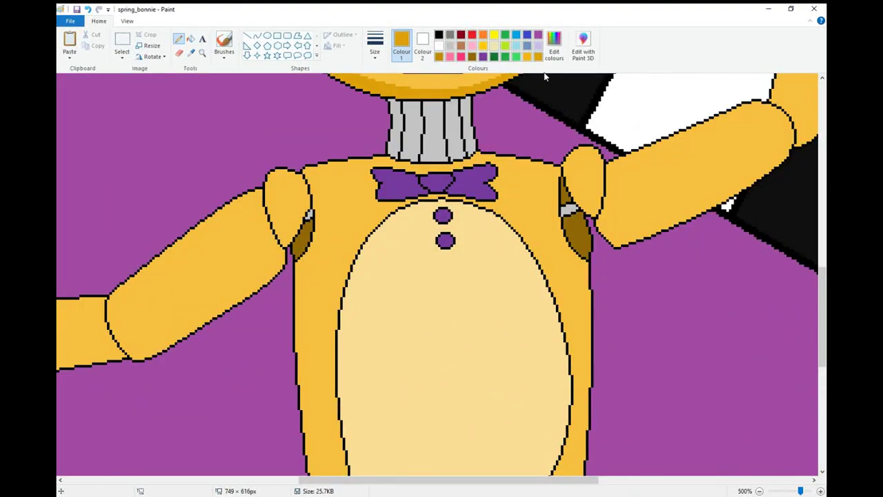
{"action": "left_click", "coordinate": [257, 35]}
{"action": "mouse_move", "coordinate": [384, 160]}
{"action": "left_mouse_down"}
{"action": "mouse_move", "coordinate": [319, 193]}
{"action": "mouse_move", "coordinate": [311, 168]}
{"action": "left_mouse_up"}
{"action": "left_click", "coordinate": [311, 169]}
{"action": "scroll", "coordinate": [309, 129], "scroll_direction": "down", "scroll_amount": 3}
{"action": "left_click_drag", "start_coordinate": [320, 91], "coordinate": [299, 179]}
{"action": "left_click_drag", "start_coordinate": [320, 118], "coordinate": [327, 117]}
{"action": "left_click_drag", "start_coordinate": [310, 157], "coordinate": [315, 150]}
{"action": "left_click", "coordinate": [311, 172]}
Extend the darker orange line down the torso's left side and along the lower left edge to the belly patch.
{"action": "scroll", "coordinate": [310, 163], "scroll_direction": "down", "scroll_amount": 1}
{"action": "scroll", "coordinate": [306, 170], "scroll_direction": "up", "scroll_amount": 1}
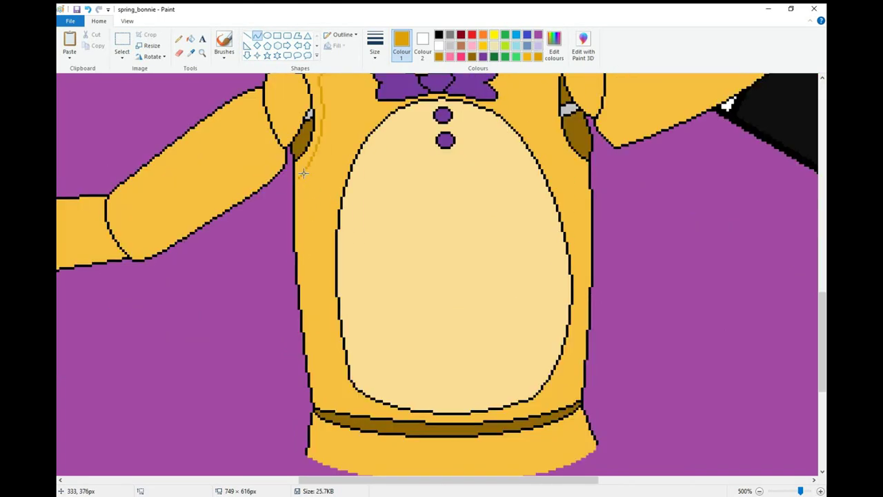
{"action": "left_click_drag", "start_coordinate": [299, 178], "coordinate": [323, 398]}
{"action": "left_click_drag", "start_coordinate": [316, 343], "coordinate": [312, 340]}
{"action": "left_click", "coordinate": [314, 342]}
{"action": "left_click", "coordinate": [315, 343]}
{"action": "scroll", "coordinate": [320, 335], "scroll_direction": "down", "scroll_amount": 3}
{"action": "left_click_drag", "start_coordinate": [323, 297], "coordinate": [409, 311]}
{"action": "left_click", "coordinate": [395, 311]}
{"action": "left_click", "coordinate": [386, 309]}
Draw darker orange shading lines beside the bow tie and along the torso's right shoulder.
{"action": "scroll", "coordinate": [488, 210], "scroll_direction": "up", "scroll_amount": 2}
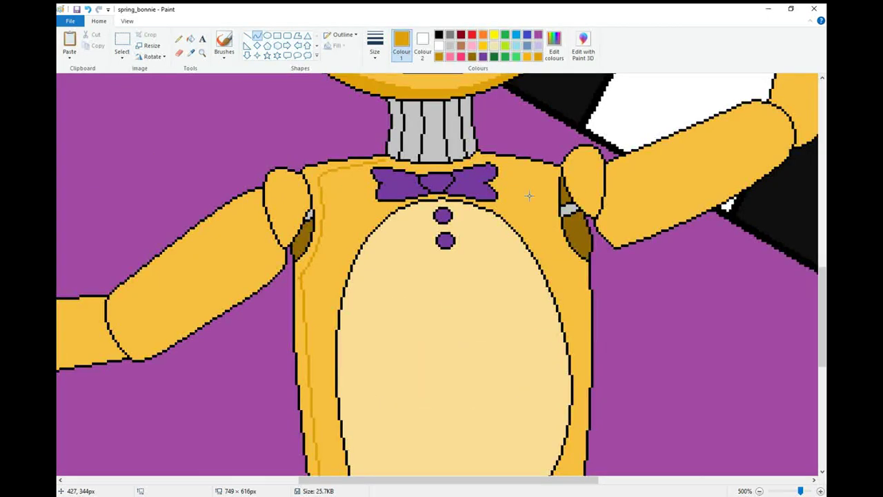
{"action": "left_click_drag", "start_coordinate": [375, 160], "coordinate": [394, 169]}
{"action": "left_click", "coordinate": [389, 164]}
{"action": "key", "text": "ctrl+z"}
{"action": "left_click_drag", "start_coordinate": [474, 162], "coordinate": [528, 166]}
{"action": "left_click", "coordinate": [508, 160]}
{"action": "left_click", "coordinate": [483, 157]}
{"action": "left_click", "coordinate": [543, 177]}
{"action": "left_click", "coordinate": [87, 10]}
{"action": "left_click_drag", "start_coordinate": [528, 167], "coordinate": [571, 264]}
{"action": "left_click", "coordinate": [530, 183]}
{"action": "left_click", "coordinate": [532, 211]}
{"action": "left_click", "coordinate": [88, 10]}
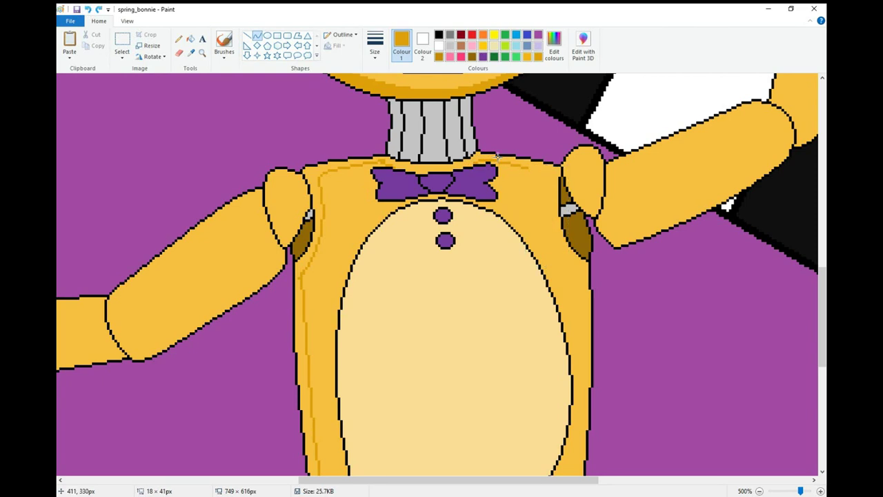
Draw a darker orange curve inside the torso around the right armpit, from the shoulder line to the side.
{"action": "mouse_move", "coordinate": [529, 167]}
{"action": "left_mouse_down"}
{"action": "mouse_move", "coordinate": [556, 177]}
{"action": "mouse_move", "coordinate": [579, 269]}
{"action": "left_mouse_up"}
{"action": "left_click", "coordinate": [542, 169]}
{"action": "left_click", "coordinate": [541, 171]}
{"action": "left_click", "coordinate": [547, 209]}
{"action": "left_click", "coordinate": [88, 11]}
{"action": "left_click", "coordinate": [550, 234]}
{"action": "left_click", "coordinate": [555, 256]}
{"action": "left_click_drag", "start_coordinate": [579, 221], "coordinate": [583, 223]}
{"action": "left_click", "coordinate": [587, 238]}
Extend the darker orange line down the torso's right side and along the lower right edge to the belly patch.
{"action": "scroll", "coordinate": [584, 228], "scroll_direction": "down", "scroll_amount": 2}
{"action": "left_click_drag", "start_coordinate": [581, 169], "coordinate": [572, 398]}
{"action": "left_click", "coordinate": [581, 319]}
{"action": "left_click", "coordinate": [585, 277]}
{"action": "left_click", "coordinate": [649, 340]}
{"action": "scroll", "coordinate": [648, 340], "scroll_direction": "down", "scroll_amount": 1}
{"action": "left_click_drag", "start_coordinate": [471, 313], "coordinate": [573, 291]}
{"action": "left_click", "coordinate": [511, 310]}
{"action": "left_click_drag", "start_coordinate": [512, 310], "coordinate": [537, 308]}
{"action": "left_click", "coordinate": [600, 247]}
{"action": "left_click", "coordinate": [179, 39]}
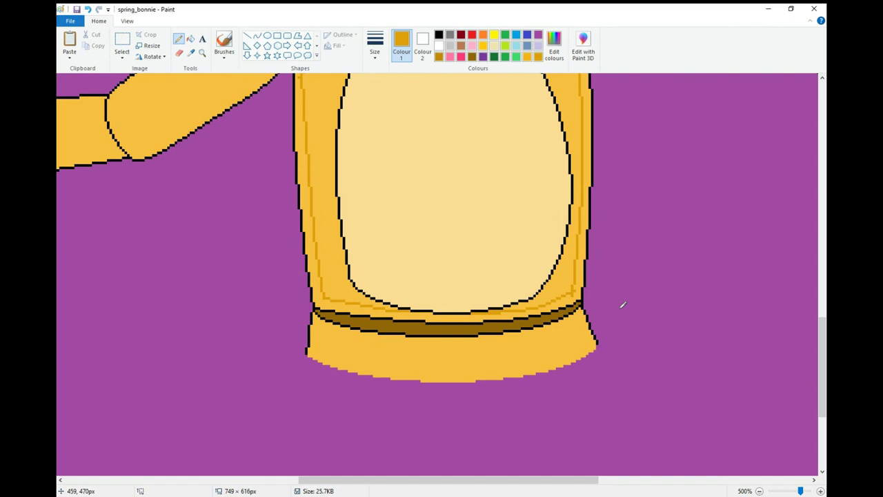
Draw darker orange curves on the hip section below the brown waistband and down both of its sides.
{"action": "left_click", "coordinate": [258, 36]}
{"action": "left_click_drag", "start_coordinate": [318, 328], "coordinate": [583, 325]}
{"action": "left_click_drag", "start_coordinate": [339, 343], "coordinate": [346, 349]}
{"action": "left_click_drag", "start_coordinate": [537, 350], "coordinate": [535, 355]}
{"action": "left_click_drag", "start_coordinate": [322, 332], "coordinate": [315, 355]}
{"action": "left_click", "coordinate": [318, 342]}
{"action": "left_click_drag", "start_coordinate": [627, 331], "coordinate": [630, 331]}
{"action": "left_click", "coordinate": [87, 10]}
{"action": "left_click_drag", "start_coordinate": [574, 324], "coordinate": [587, 354]}
{"action": "left_click", "coordinate": [583, 333]}
Fill the outlined rim of the torso and the upper edge of the hip section with the darker orange.
{"action": "scroll", "coordinate": [287, 192], "scroll_direction": "up", "scroll_amount": 3}
{"action": "scroll", "coordinate": [276, 183], "scroll_direction": "down", "scroll_amount": 1}
{"action": "left_click", "coordinate": [192, 39]}
{"action": "left_click", "coordinate": [437, 164]}
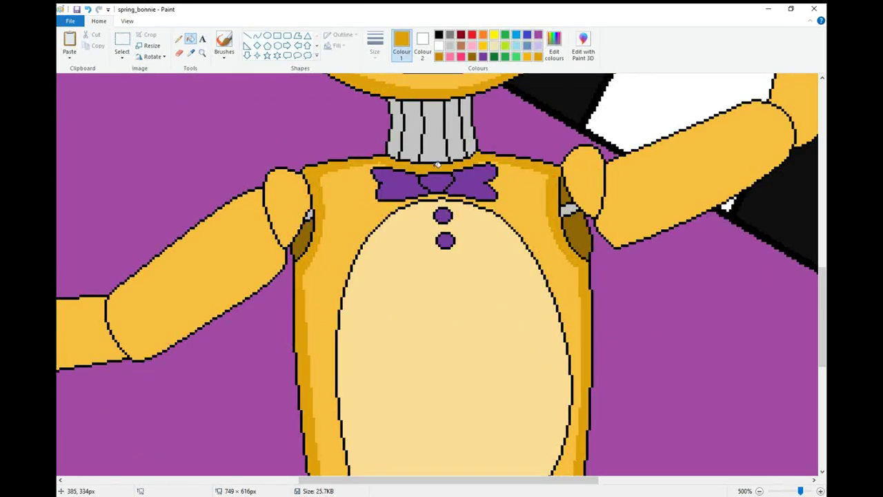
{"action": "scroll", "coordinate": [441, 167], "scroll_direction": "down", "scroll_amount": 2}
{"action": "left_click", "coordinate": [579, 322]}
{"action": "scroll", "coordinate": [578, 317], "scroll_direction": "up", "scroll_amount": 1}
{"action": "left_click", "coordinate": [178, 39]}
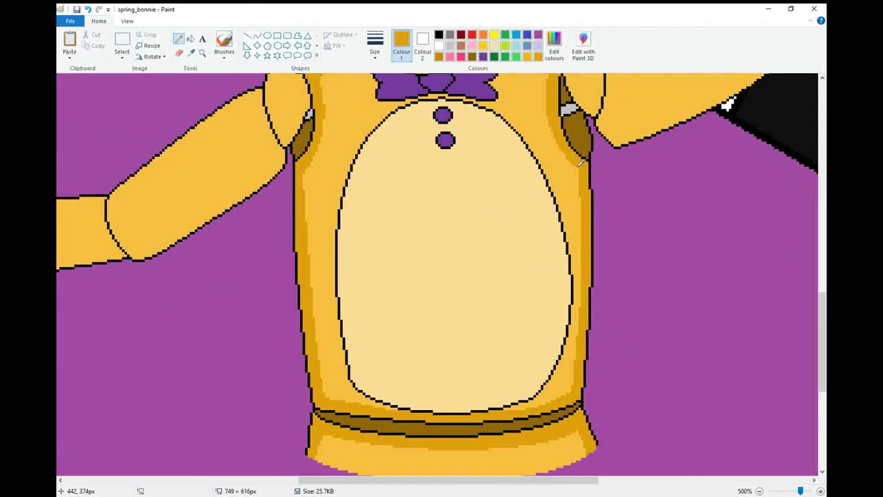
Undo the last two strokes and add darker orange shading on the torso along the bow tie's lower edge.
{"action": "scroll", "coordinate": [624, 183], "scroll_direction": "up", "scroll_amount": 2}
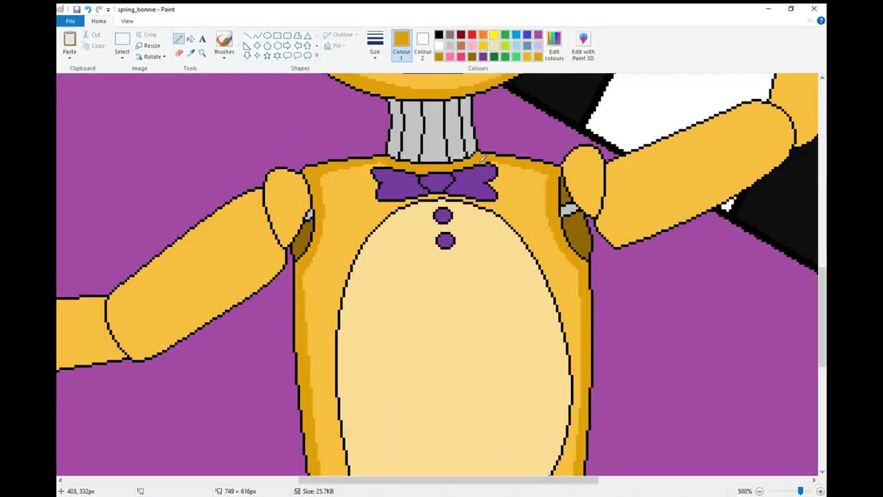
{"action": "key", "text": "ctrl+z"}
{"action": "key", "text": "ctrl+z"}
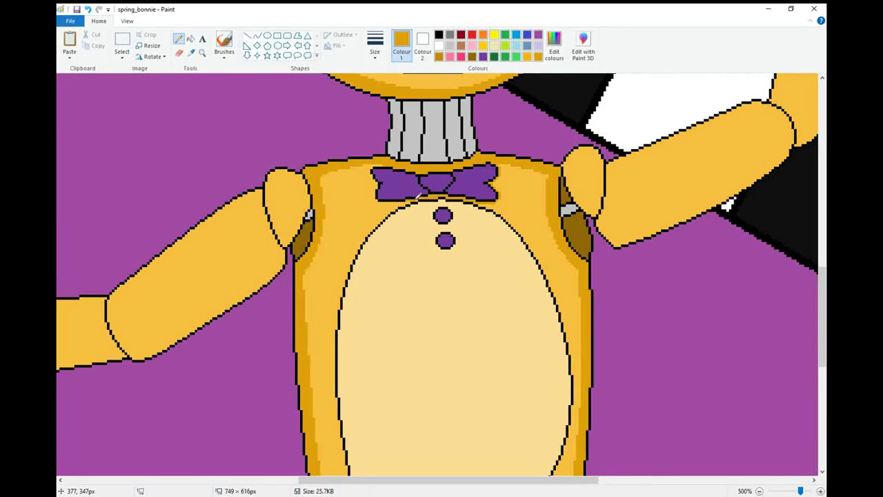
{"action": "left_click", "coordinate": [246, 35]}
{"action": "left_click_drag", "start_coordinate": [414, 199], "coordinate": [378, 200]}
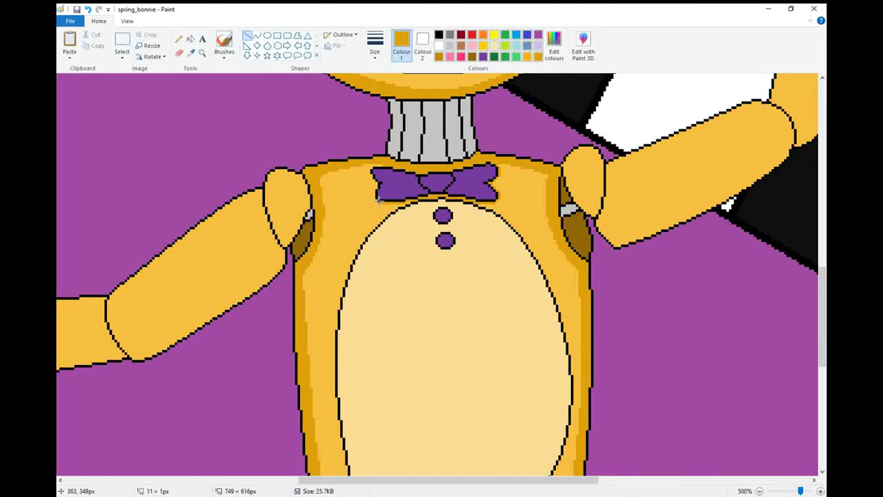
{"action": "left_click", "coordinate": [178, 38]}
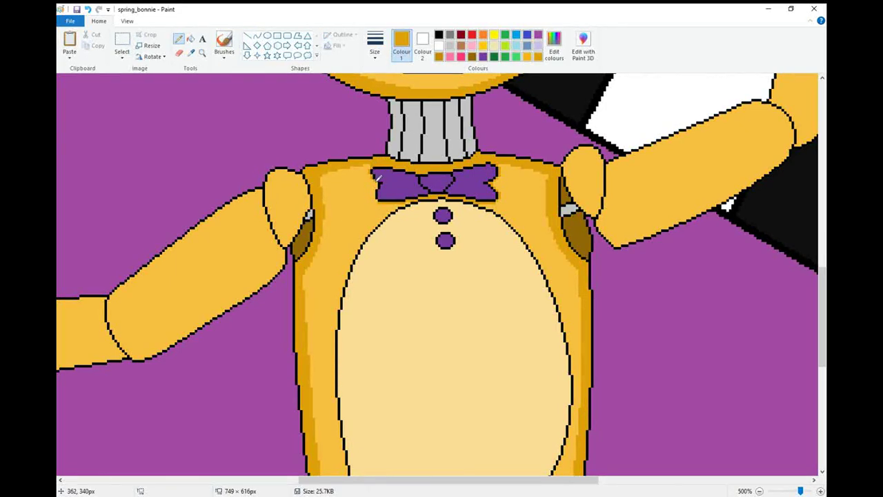
Draw darker orange curves inside the raised upper arm, along its upper edge and around the elbow end.
{"action": "scroll", "coordinate": [378, 193], "scroll_direction": "up", "scroll_amount": 2}
{"action": "scroll", "coordinate": [538, 222], "scroll_direction": "down", "scroll_amount": 6}
{"action": "scroll", "coordinate": [545, 229], "scroll_direction": "up", "scroll_amount": 5}
{"action": "left_click_drag", "start_coordinate": [469, 480], "coordinate": [589, 480]}
{"action": "scroll", "coordinate": [483, 310], "scroll_direction": "up", "scroll_amount": 2}
{"action": "left_click", "coordinate": [257, 35]}
{"action": "left_click_drag", "start_coordinate": [463, 213], "coordinate": [305, 285]}
{"action": "left_click_drag", "start_coordinate": [440, 225], "coordinate": [439, 209]}
{"action": "left_click_drag", "start_coordinate": [339, 252], "coordinate": [322, 257]}
{"action": "left_click_drag", "start_coordinate": [462, 213], "coordinate": [461, 266]}
{"action": "mouse_move", "coordinate": [470, 232]}
{"action": "left_mouse_down"}
{"action": "mouse_move", "coordinate": [483, 221]}
{"action": "mouse_move", "coordinate": [495, 240]}
{"action": "left_mouse_up"}
Extend the darker orange outline along the raised upper arm's lower edge and close it at the shoulder end.
{"action": "left_click_drag", "start_coordinate": [461, 266], "coordinate": [317, 337]}
{"action": "left_click_drag", "start_coordinate": [422, 291], "coordinate": [421, 288]}
{"action": "left_click", "coordinate": [422, 288]}
{"action": "mouse_move", "coordinate": [306, 285]}
{"action": "left_mouse_down"}
{"action": "mouse_move", "coordinate": [300, 325]}
{"action": "mouse_move", "coordinate": [306, 310]}
{"action": "mouse_move", "coordinate": [317, 337]}
{"action": "mouse_move", "coordinate": [306, 335]}
{"action": "left_mouse_up"}
{"action": "left_click", "coordinate": [307, 310]}
{"action": "left_click", "coordinate": [306, 334]}
{"action": "left_click", "coordinate": [179, 41]}
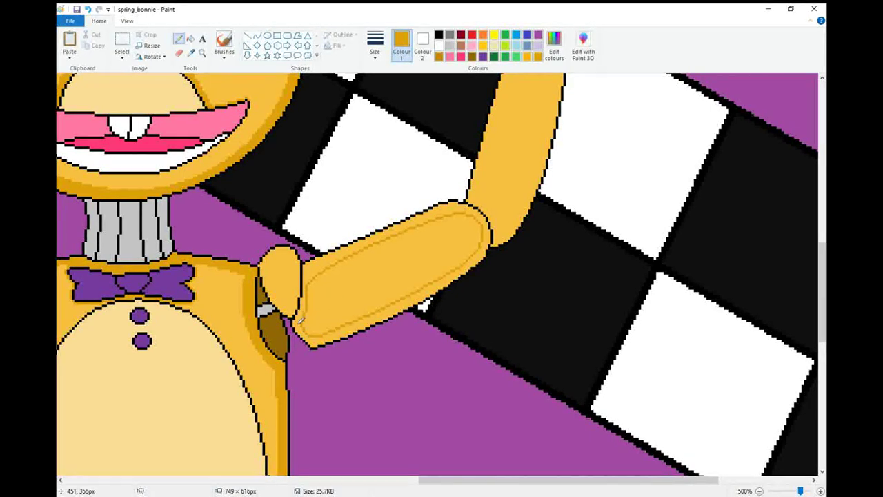
Outline the raised arm's shoulder joint in darker orange and fill the rims of the joint and upper arm.
{"action": "left_click", "coordinate": [256, 36]}
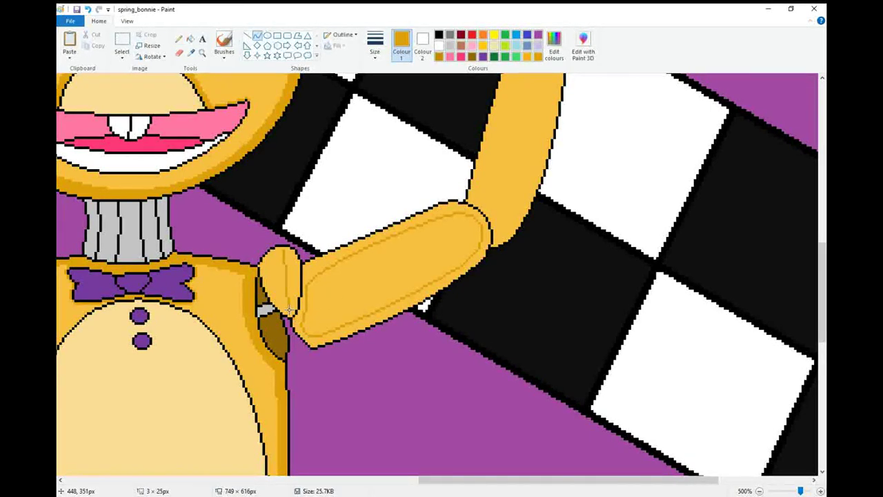
{"action": "left_click_drag", "start_coordinate": [283, 252], "coordinate": [286, 310]}
{"action": "left_click_drag", "start_coordinate": [278, 260], "coordinate": [264, 258]}
{"action": "left_click", "coordinate": [191, 40]}
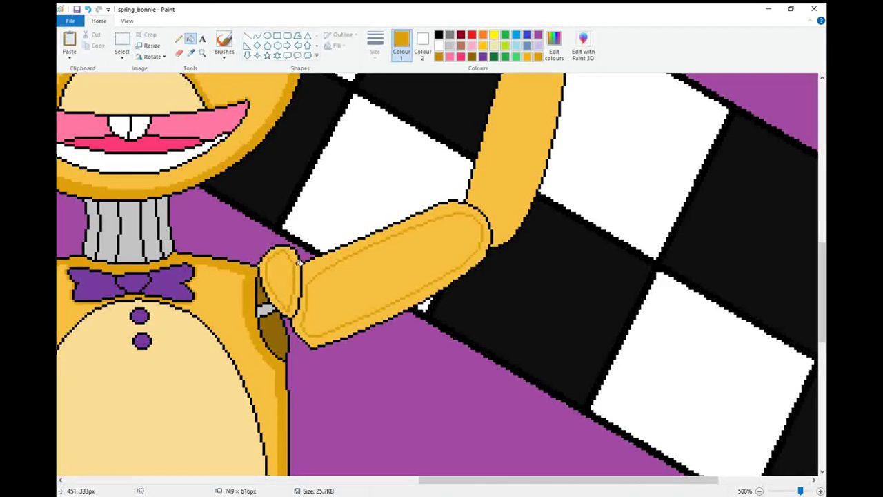
{"action": "left_click", "coordinate": [298, 263]}
{"action": "left_click", "coordinate": [324, 261]}
Draw darker orange curves inside the raised forearm, down its inner side and around the wrist end.
{"action": "scroll", "coordinate": [537, 262], "scroll_direction": "up", "scroll_amount": 2}
{"action": "scroll", "coordinate": [528, 260], "scroll_direction": "down", "scroll_amount": 1}
{"action": "left_click", "coordinate": [257, 35]}
{"action": "mouse_move", "coordinate": [542, 112]}
{"action": "left_mouse_down"}
{"action": "mouse_move", "coordinate": [481, 302]}
{"action": "mouse_move", "coordinate": [522, 116]}
{"action": "left_mouse_up"}
{"action": "left_click_drag", "start_coordinate": [518, 251], "coordinate": [481, 235]}
{"action": "left_click_drag", "start_coordinate": [543, 112], "coordinate": [556, 186]}
{"action": "mouse_move", "coordinate": [563, 140]}
{"action": "left_mouse_down"}
{"action": "mouse_move", "coordinate": [565, 129]}
{"action": "mouse_move", "coordinate": [543, 111]}
{"action": "mouse_move", "coordinate": [560, 146]}
{"action": "left_mouse_up"}
{"action": "left_click", "coordinate": [553, 115]}
{"action": "left_click", "coordinate": [87, 9]}
{"action": "left_click_drag", "start_coordinate": [555, 124], "coordinate": [556, 117]}
{"action": "left_click", "coordinate": [556, 117]}
Complete the raised forearm's darker orange outline along the outer side and elbow, and fill its rim.
{"action": "left_click_drag", "start_coordinate": [559, 146], "coordinate": [501, 333]}
{"action": "left_click_drag", "start_coordinate": [522, 281], "coordinate": [539, 291]}
{"action": "left_click", "coordinate": [539, 290]}
{"action": "left_click_drag", "start_coordinate": [482, 301], "coordinate": [505, 329]}
{"action": "left_click_drag", "start_coordinate": [495, 313], "coordinate": [497, 304]}
{"action": "left_click", "coordinate": [499, 304]}
{"action": "scroll", "coordinate": [527, 262], "scroll_direction": "up", "scroll_amount": 2}
{"action": "left_click", "coordinate": [190, 39]}
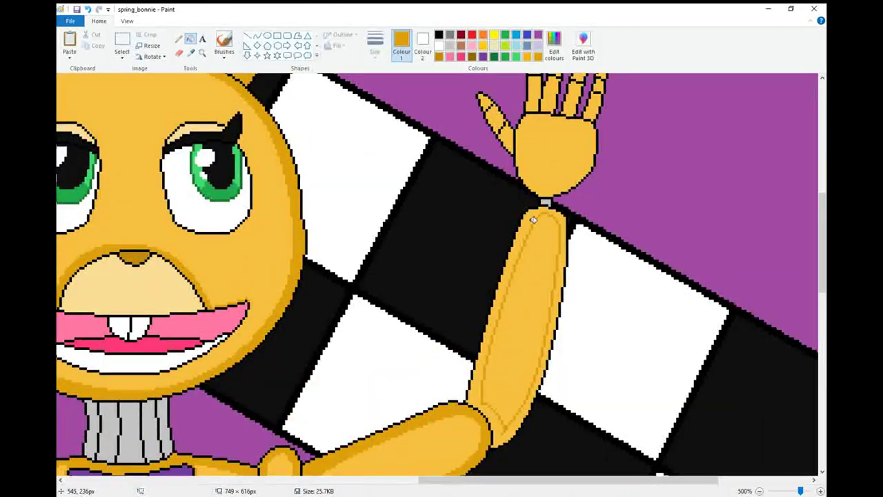
{"action": "left_click", "coordinate": [533, 219]}
Draw darker orange curves inside the raised hand's palm, following its edges.
{"action": "scroll", "coordinate": [533, 219], "scroll_direction": "up", "scroll_amount": 2}
{"action": "left_click", "coordinate": [202, 53]}
{"action": "left_click", "coordinate": [482, 234]}
{"action": "left_click", "coordinate": [482, 234]}
{"action": "left_click_drag", "start_coordinate": [642, 479], "coordinate": [630, 480]}
{"action": "left_click_drag", "start_coordinate": [821, 217], "coordinate": [821, 208]}
{"action": "left_click", "coordinate": [258, 36]}
{"action": "mouse_move", "coordinate": [416, 221]}
{"action": "left_mouse_down"}
{"action": "mouse_move", "coordinate": [398, 256]}
{"action": "mouse_move", "coordinate": [415, 327]}
{"action": "left_mouse_up"}
{"action": "left_click", "coordinate": [382, 215]}
{"action": "left_click_drag", "start_coordinate": [367, 257], "coordinate": [354, 276]}
{"action": "mouse_move", "coordinate": [403, 223]}
{"action": "left_mouse_down"}
{"action": "mouse_move", "coordinate": [478, 240]}
{"action": "mouse_move", "coordinate": [468, 232]}
{"action": "mouse_move", "coordinate": [417, 327]}
{"action": "mouse_move", "coordinate": [482, 271]}
{"action": "left_mouse_up"}
{"action": "left_click_drag", "start_coordinate": [458, 305], "coordinate": [454, 317]}
Shade the edges of the raised hand's thumb and finger segments in darker orange and fill the palm's rim.
{"action": "left_click", "coordinate": [177, 38]}
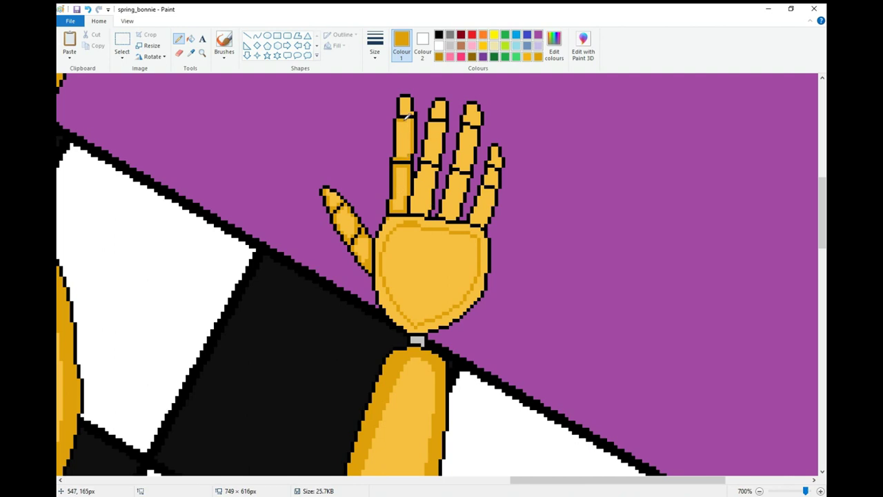
{"action": "left_click", "coordinate": [89, 11]}
{"action": "left_click_drag", "start_coordinate": [403, 98], "coordinate": [402, 110]}
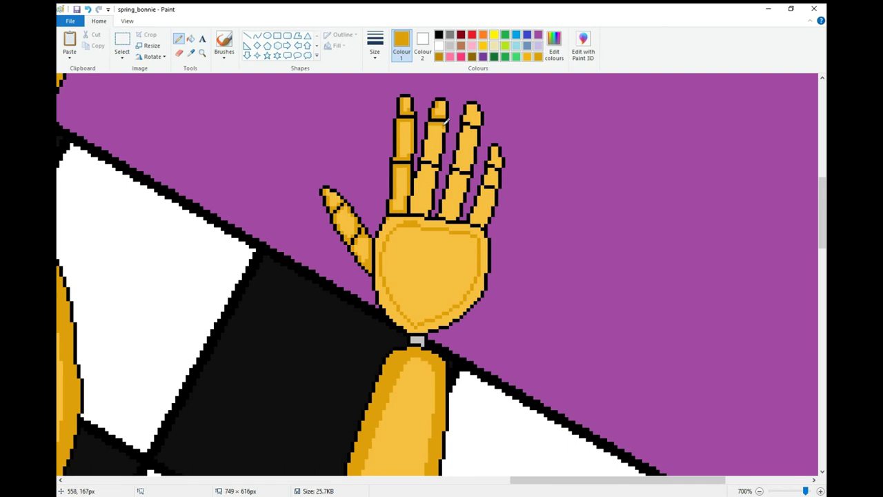
{"action": "left_click_drag", "start_coordinate": [427, 138], "coordinate": [426, 153]}
{"action": "left_click", "coordinate": [89, 9]}
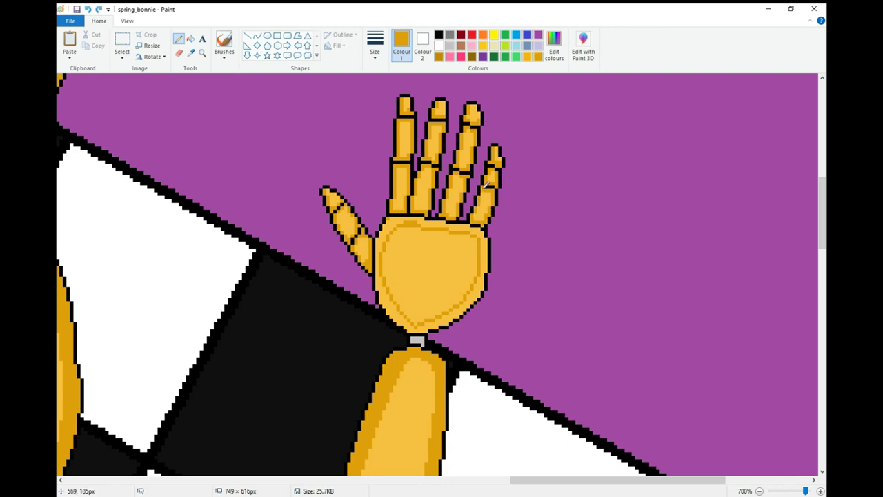
{"action": "scroll", "coordinate": [524, 355], "scroll_direction": "down", "scroll_amount": 2}
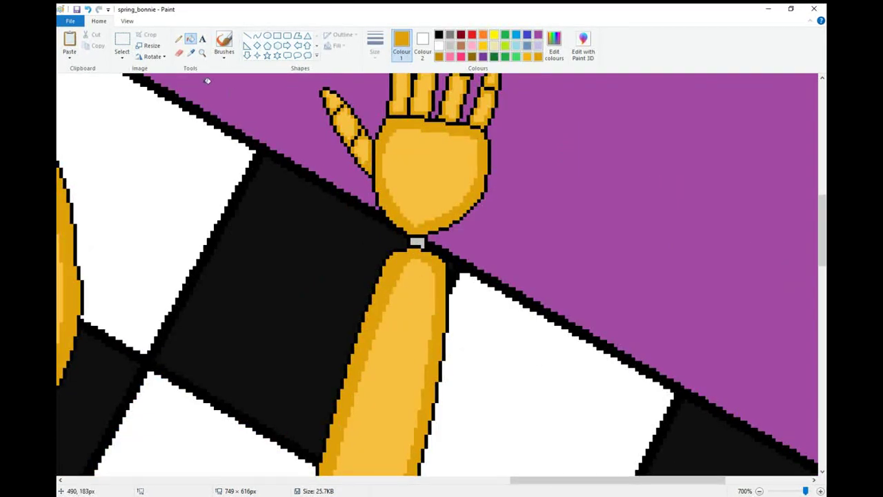
Outline the outstretched arm's shoulder joint with darker orange curves and fill its rim.
{"action": "left_click_drag", "start_coordinate": [645, 479], "coordinate": [370, 451]}
{"action": "scroll", "coordinate": [387, 321], "scroll_direction": "down", "scroll_amount": 6}
{"action": "scroll", "coordinate": [387, 322], "scroll_direction": "up", "scroll_amount": 1}
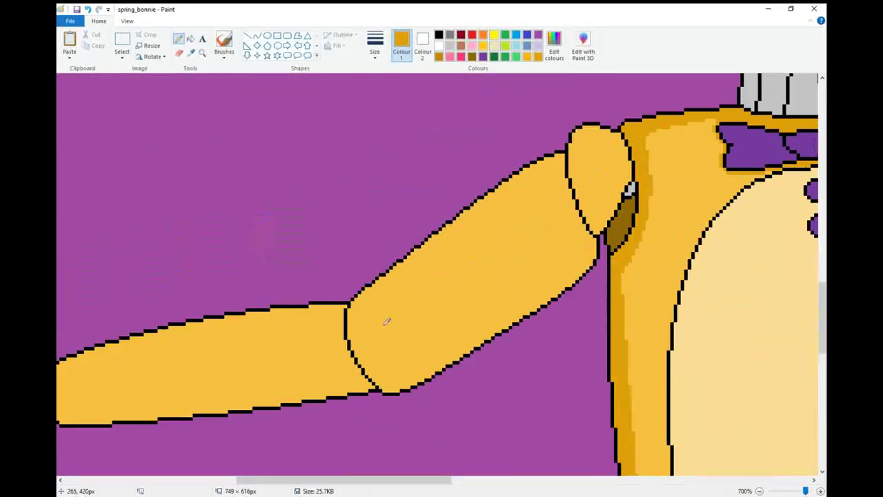
{"action": "left_click", "coordinate": [256, 37]}
{"action": "left_click_drag", "start_coordinate": [609, 137], "coordinate": [597, 220]}
{"action": "left_click_drag", "start_coordinate": [609, 185], "coordinate": [625, 167]}
{"action": "left_click", "coordinate": [656, 152]}
{"action": "left_click_drag", "start_coordinate": [607, 137], "coordinate": [598, 220]}
{"action": "left_click_drag", "start_coordinate": [599, 172], "coordinate": [577, 134]}
{"action": "left_click_drag", "start_coordinate": [576, 135], "coordinate": [557, 142]}
{"action": "left_click", "coordinate": [558, 163]}
{"action": "left_click", "coordinate": [191, 38]}
{"action": "left_click", "coordinate": [589, 217]}
Draw a closed darker orange outline inside the outstretched upper arm, from the shoulder end to the elbow.
{"action": "left_click", "coordinate": [257, 36]}
{"action": "left_click_drag", "start_coordinate": [554, 163], "coordinate": [588, 251]}
{"action": "left_click_drag", "start_coordinate": [573, 208], "coordinate": [564, 204]}
{"action": "left_click_drag", "start_coordinate": [560, 278], "coordinate": [390, 379]}
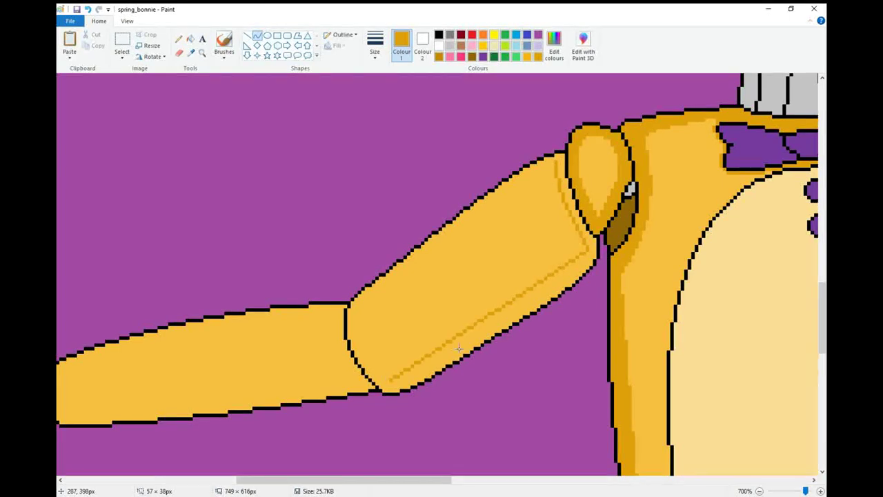
{"action": "left_click_drag", "start_coordinate": [555, 166], "coordinate": [365, 310]}
{"action": "left_click_drag", "start_coordinate": [449, 224], "coordinate": [453, 233]}
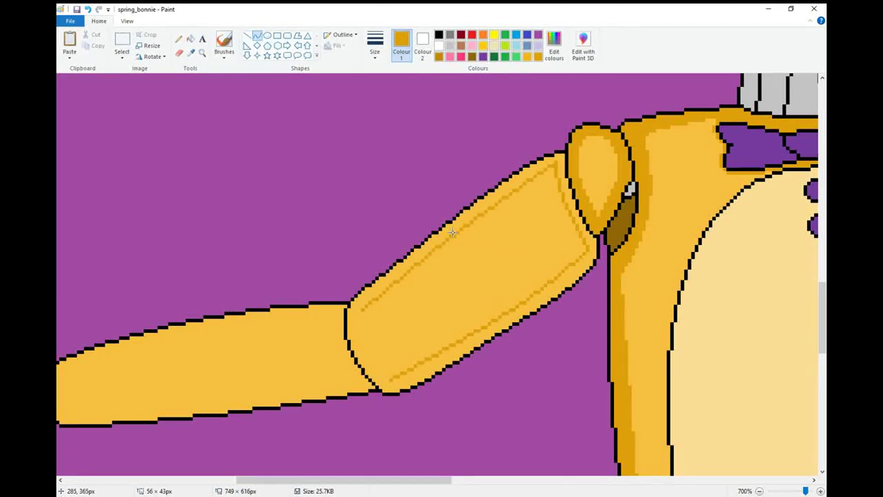
{"action": "left_click_drag", "start_coordinate": [363, 307], "coordinate": [391, 379]}
{"action": "left_click_drag", "start_coordinate": [362, 345], "coordinate": [355, 320]}
{"action": "left_click", "coordinate": [355, 321]}
Draw darker orange curves inside the outstretched forearm along the elbow end, lower edge, wrist and upper edge.
{"action": "left_click", "coordinate": [282, 298]}
{"action": "left_click_drag", "start_coordinate": [345, 480], "coordinate": [290, 479]}
{"action": "scroll", "coordinate": [375, 343], "scroll_direction": "down", "scroll_amount": 3}
{"action": "left_click_drag", "start_coordinate": [526, 211], "coordinate": [551, 285]}
{"action": "mouse_move", "coordinate": [532, 234]}
{"action": "left_mouse_down"}
{"action": "mouse_move", "coordinate": [536, 260]}
{"action": "mouse_move", "coordinate": [253, 310]}
{"action": "mouse_move", "coordinate": [276, 319]}
{"action": "left_mouse_up"}
{"action": "left_click", "coordinate": [536, 260]}
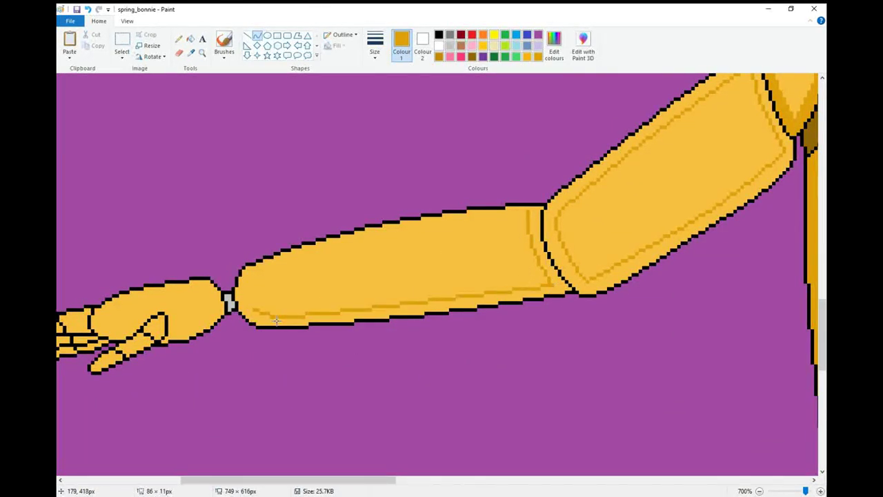
{"action": "left_click_drag", "start_coordinate": [501, 218], "coordinate": [253, 306]}
{"action": "left_click_drag", "start_coordinate": [463, 232], "coordinate": [221, 271]}
Fill the outlined rims of the outstretched forearm and upper arm with the darker orange.
{"action": "left_click", "coordinate": [190, 39]}
{"action": "left_click", "coordinate": [537, 223]}
{"action": "left_click", "coordinate": [551, 217]}
Draw darker orange curves inside the outstretched hand's palm, near the wrist and beside the fingers.
{"action": "left_click_drag", "start_coordinate": [311, 480], "coordinate": [240, 481]}
{"action": "scroll", "coordinate": [240, 480], "scroll_direction": "down", "scroll_amount": 3}
{"action": "left_click", "coordinate": [257, 35]}
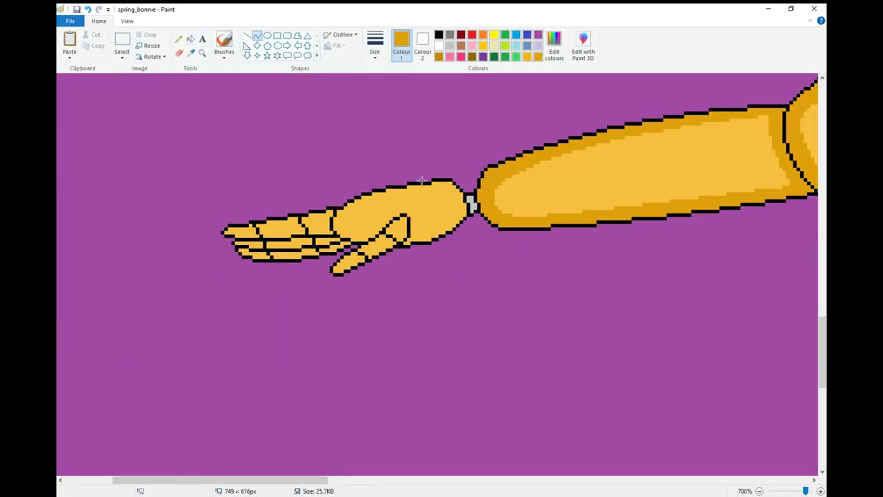
{"action": "mouse_move", "coordinate": [433, 187]}
{"action": "left_mouse_down"}
{"action": "mouse_move", "coordinate": [412, 226]}
{"action": "mouse_move", "coordinate": [462, 198]}
{"action": "left_mouse_up"}
{"action": "left_click_drag", "start_coordinate": [462, 212], "coordinate": [459, 225]}
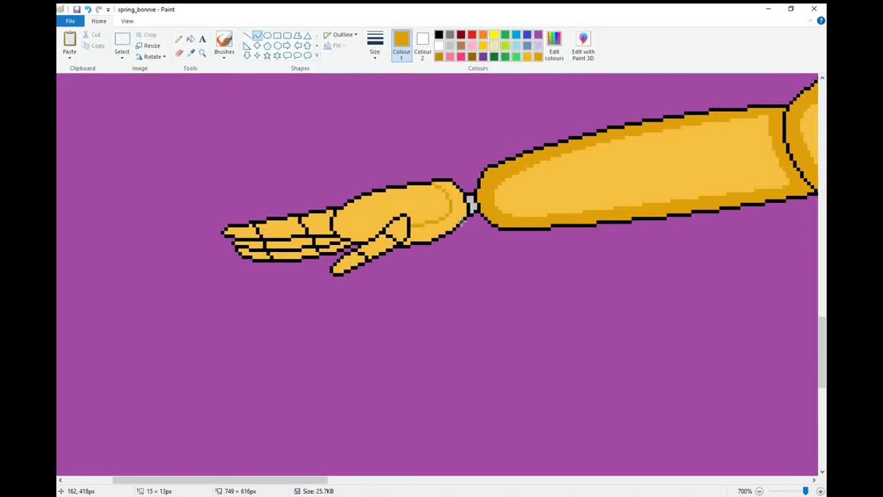
{"action": "left_click_drag", "start_coordinate": [341, 209], "coordinate": [380, 229]}
{"action": "left_click", "coordinate": [342, 222]}
{"action": "left_click", "coordinate": [371, 228]}
Shade the outstretched hand's upper finger segments and thumb with darker orange pixels.
{"action": "left_click", "coordinate": [178, 39]}
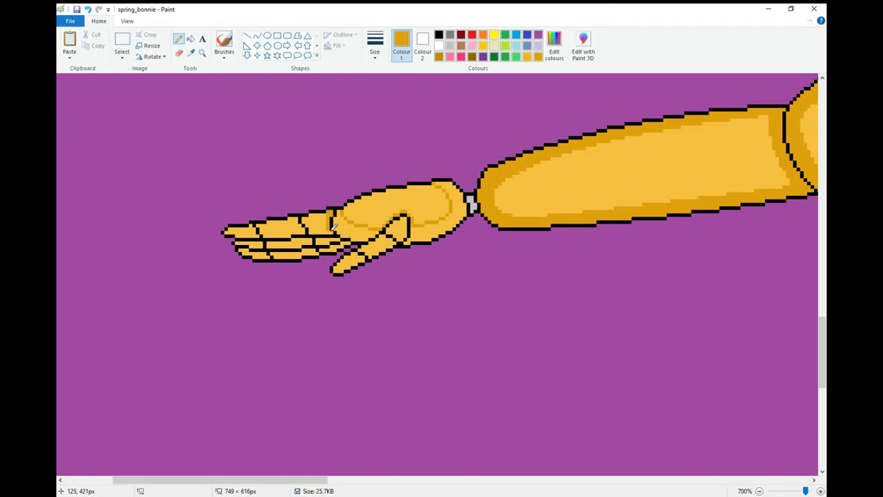
{"action": "left_click_drag", "start_coordinate": [329, 225], "coordinate": [305, 214]}
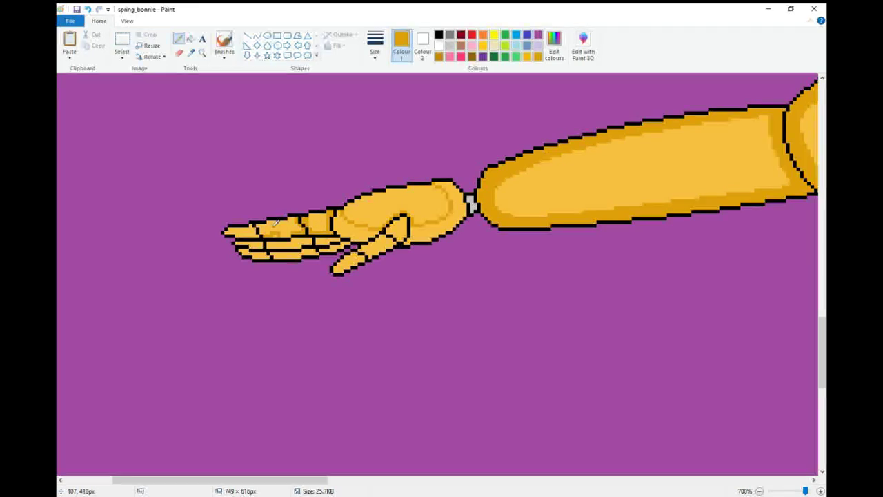
{"action": "left_click", "coordinate": [88, 10]}
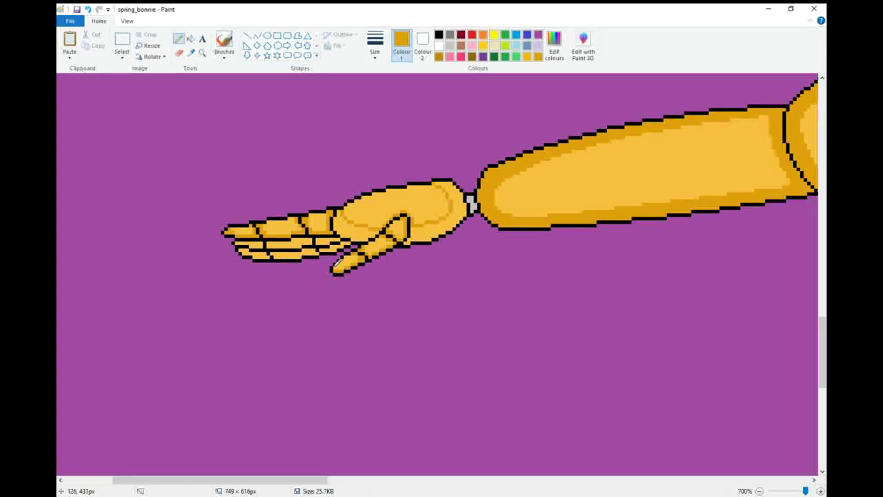
Fill the outstretched palm's rim and the segments of its lower fingers with the darker orange.
{"action": "left_click", "coordinate": [191, 38]}
{"action": "left_click", "coordinate": [366, 231]}
{"action": "left_click", "coordinate": [434, 231]}
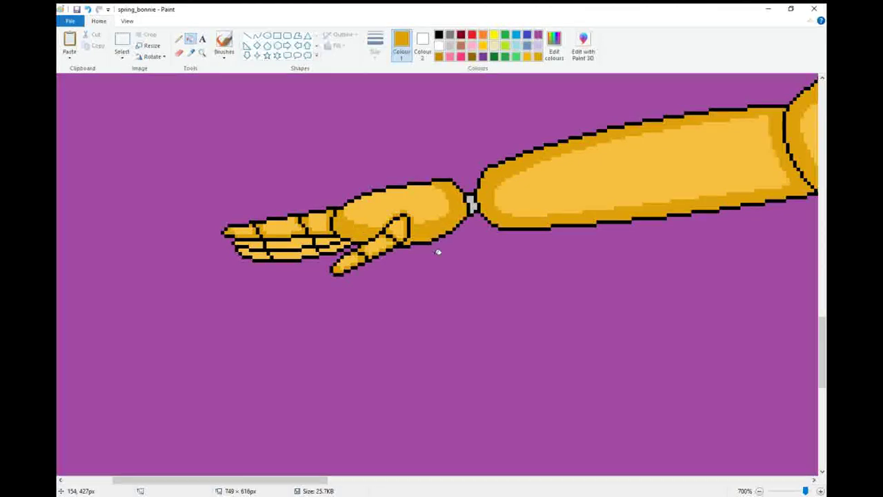
{"action": "left_click", "coordinate": [286, 243]}
{"action": "left_click", "coordinate": [327, 242]}
{"action": "left_click", "coordinate": [329, 247]}
{"action": "left_click", "coordinate": [292, 253]}
{"action": "left_click", "coordinate": [256, 254]}
{"action": "left_click", "coordinate": [252, 245]}
Sample the belly patch's cream and make it slightly darker as the drawing colour.
{"action": "scroll", "coordinate": [255, 252], "scroll_direction": "up", "scroll_amount": 1}
{"action": "left_click_drag", "start_coordinate": [249, 480], "coordinate": [500, 480]}
{"action": "scroll", "coordinate": [564, 418], "scroll_direction": "up", "scroll_amount": 2}
{"action": "left_click", "coordinate": [759, 491]}
{"action": "left_click", "coordinate": [759, 491]}
{"action": "left_click", "coordinate": [760, 491]}
{"action": "left_click_drag", "start_coordinate": [711, 481], "coordinate": [645, 480]}
{"action": "left_click", "coordinate": [191, 53]}
{"action": "left_click", "coordinate": [343, 216]}
{"action": "left_click", "coordinate": [560, 58]}
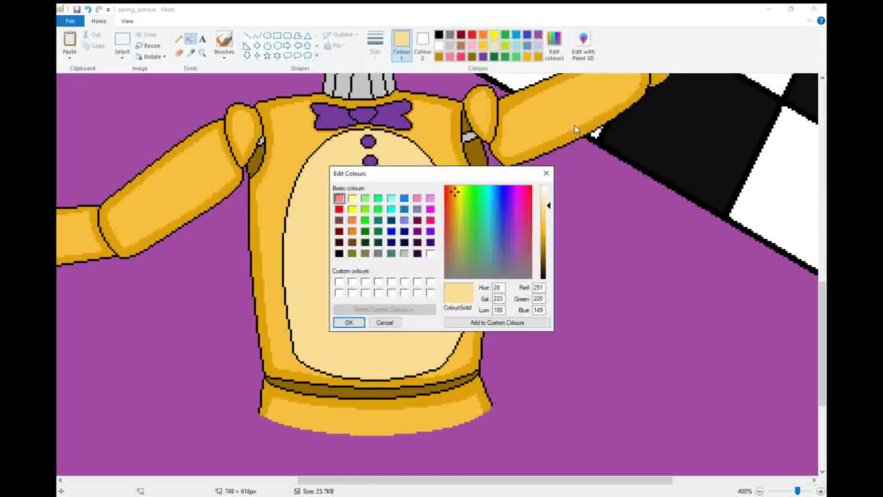
{"action": "left_click_drag", "start_coordinate": [549, 208], "coordinate": [549, 214]}
{"action": "left_click", "coordinate": [349, 322]}
Draw a darker cream curve inside the belly patch down its right side to the lower edge.
{"action": "left_click", "coordinate": [202, 53]}
{"action": "left_click", "coordinate": [280, 184]}
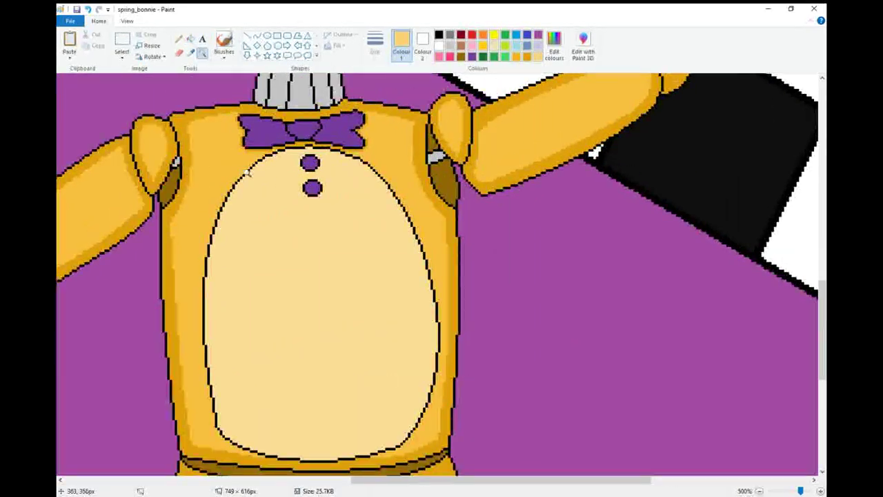
{"action": "left_click", "coordinate": [280, 183]}
{"action": "left_click", "coordinate": [256, 35]}
{"action": "left_click_drag", "start_coordinate": [373, 184], "coordinate": [481, 304]}
{"action": "left_click_drag", "start_coordinate": [437, 227], "coordinate": [424, 189]}
{"action": "left_click_drag", "start_coordinate": [469, 236], "coordinate": [485, 239]}
{"action": "scroll", "coordinate": [482, 348], "scroll_direction": "down", "scroll_amount": 3}
{"action": "left_click_drag", "start_coordinate": [485, 109], "coordinate": [433, 319]}
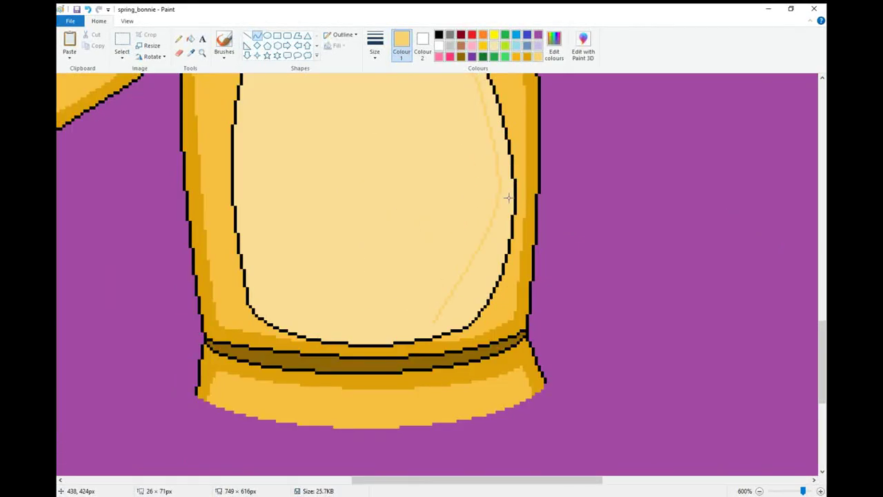
Draw darker cream curves down the belly patch's left side and along its lower edge to close the outline.
{"action": "scroll", "coordinate": [366, 227], "scroll_direction": "up", "scroll_amount": 5}
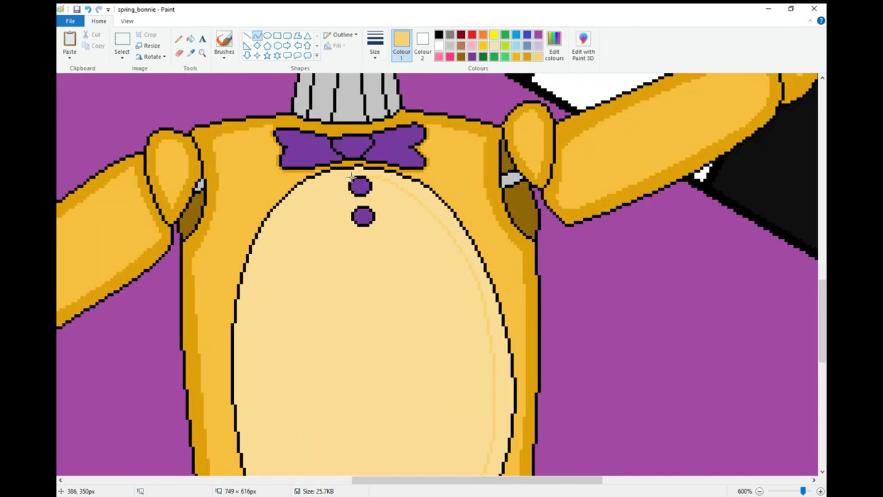
{"action": "left_click", "coordinate": [251, 214]}
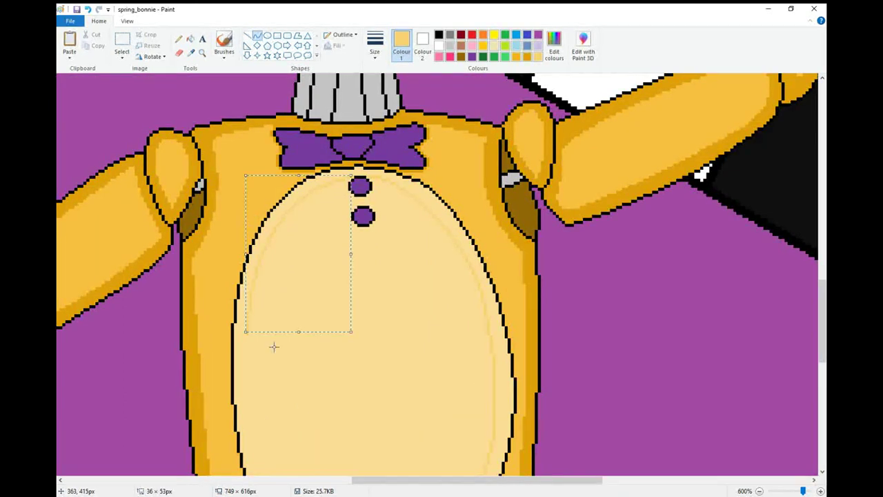
{"action": "scroll", "coordinate": [273, 347], "scroll_direction": "down", "scroll_amount": 3}
{"action": "left_click", "coordinate": [302, 212]}
{"action": "left_click_drag", "start_coordinate": [248, 138], "coordinate": [422, 323]}
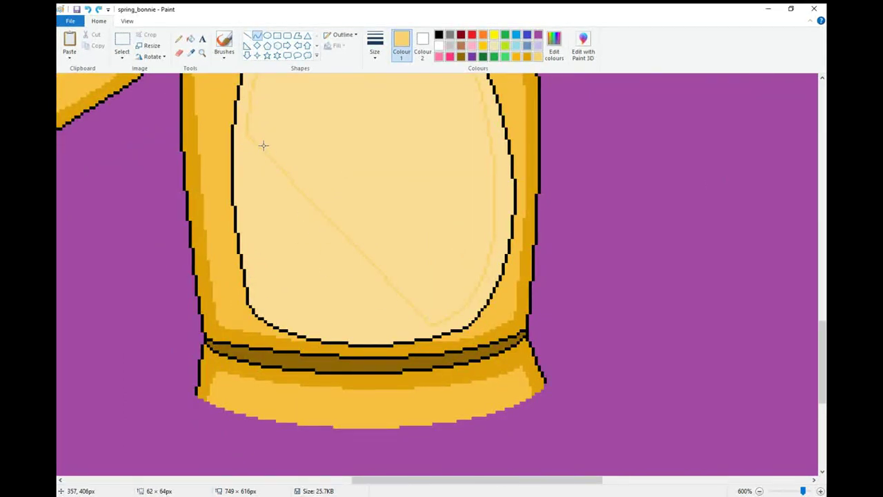
{"action": "left_click_drag", "start_coordinate": [249, 322], "coordinate": [261, 340]}
{"action": "left_click", "coordinate": [447, 219]}
Try filling the belly patch's rim with the first darker cream.
{"action": "left_click", "coordinate": [190, 39]}
{"action": "left_click", "coordinate": [241, 125]}
{"action": "left_click", "coordinate": [87, 10]}
{"action": "left_click", "coordinate": [88, 10]}
{"action": "left_click", "coordinate": [501, 205]}
Darken the cream colour further and fill the belly patch's rim with it.
{"action": "left_click", "coordinate": [554, 45]}
{"action": "left_click_drag", "start_coordinate": [548, 212], "coordinate": [548, 217]}
{"action": "left_click", "coordinate": [348, 322]}
Add darker cream pixels around the two buttons on the belly patch.
{"action": "scroll", "coordinate": [446, 295], "scroll_direction": "up", "scroll_amount": 10}
{"action": "scroll", "coordinate": [445, 296], "scroll_direction": "down", "scroll_amount": 3}
{"action": "left_click", "coordinate": [180, 39]}
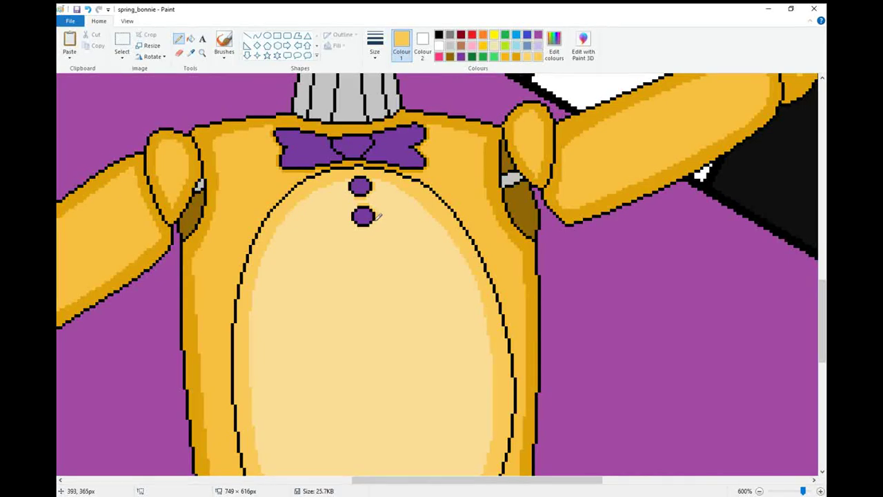
{"action": "scroll", "coordinate": [400, 228], "scroll_direction": "down", "scroll_amount": 3}
{"action": "scroll", "coordinate": [435, 239], "scroll_direction": "up", "scroll_amount": 3}
Shade the left eyelid with a darker cream curve about 20 px wide and a fill.
{"action": "scroll", "coordinate": [560, 165], "scroll_direction": "up", "scroll_amount": 5}
{"action": "left_click", "coordinate": [257, 35]}
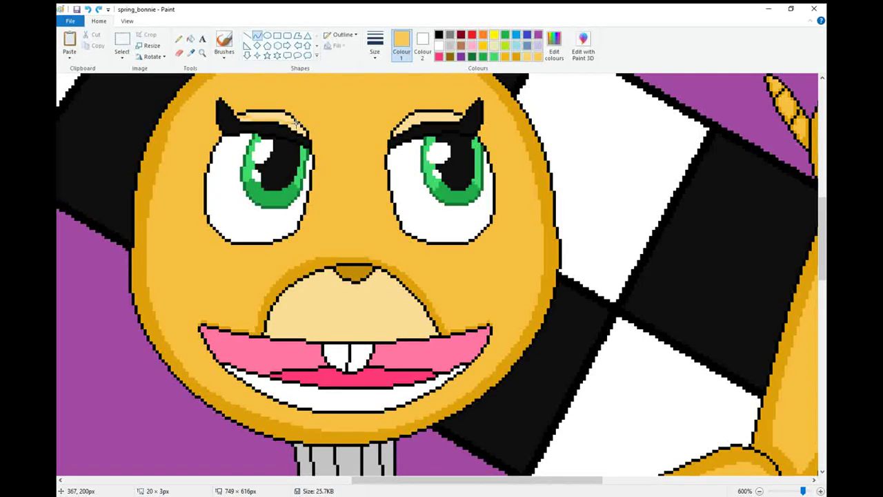
{"action": "left_click", "coordinate": [189, 38]}
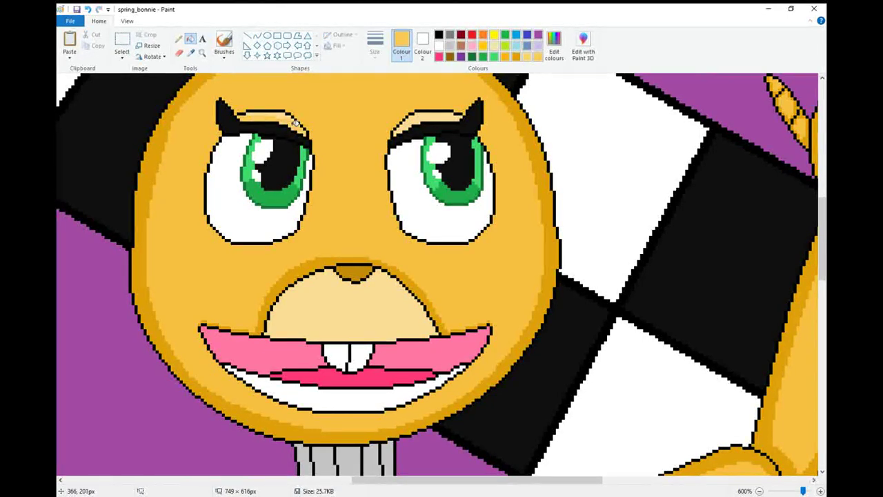
{"action": "left_click", "coordinate": [178, 39]}
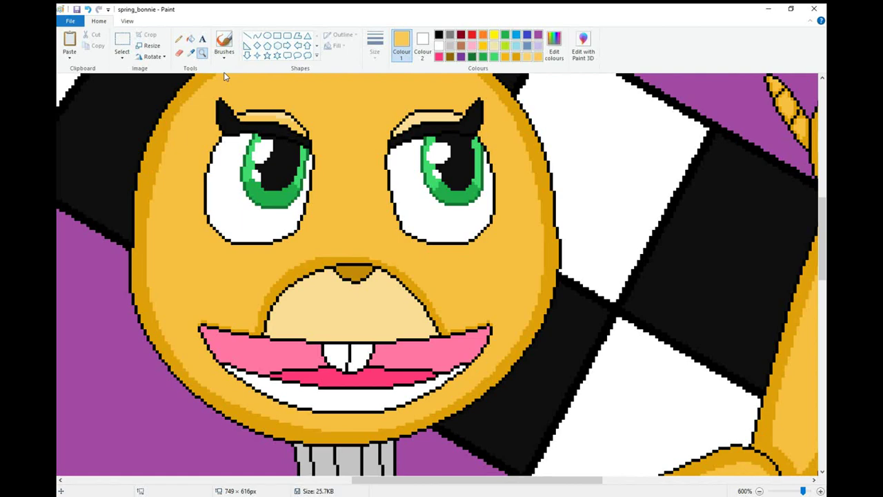
Mix a lighter cream from the base cream and fill the muzzle and belly patch with it.
{"action": "left_click", "coordinate": [554, 46]}
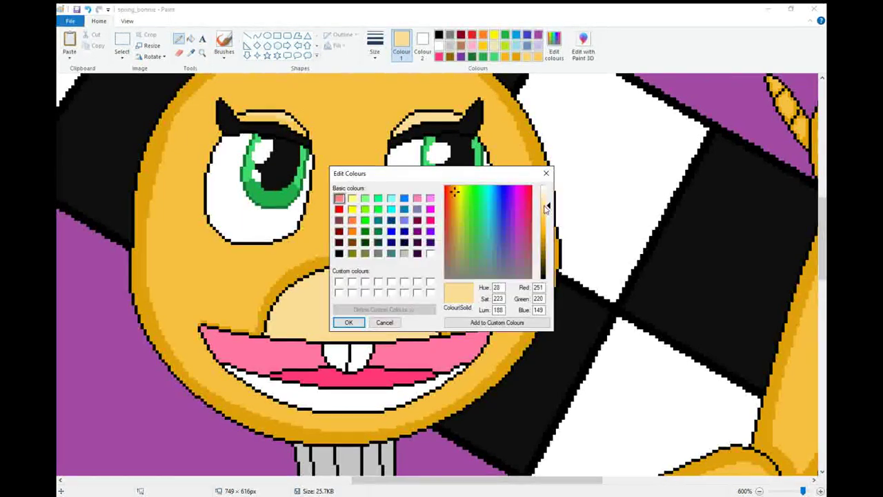
{"action": "left_click", "coordinate": [342, 324]}
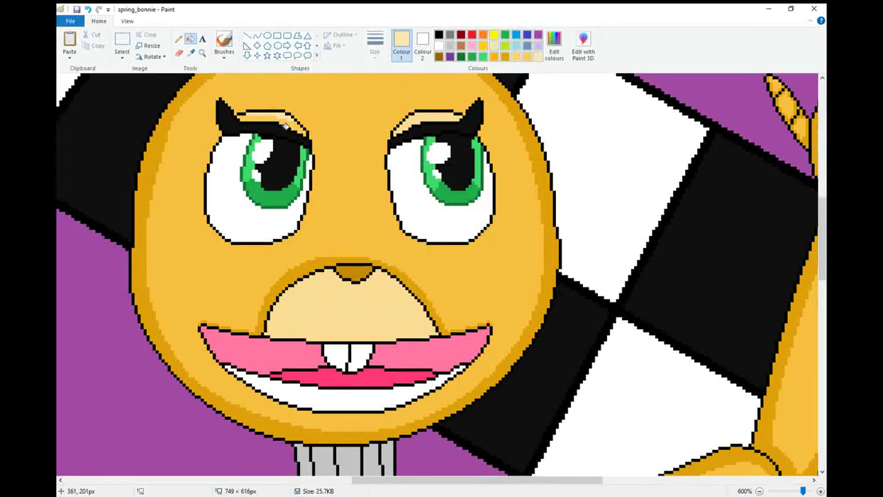
{"action": "left_click", "coordinate": [363, 297]}
{"action": "scroll", "coordinate": [407, 248], "scroll_direction": "down", "scroll_amount": 5}
{"action": "left_click", "coordinate": [411, 239]}
Draw darker cream curves around the inside of the right eyelid and fill its rim with the same colour.
{"action": "scroll", "coordinate": [411, 239], "scroll_direction": "up", "scroll_amount": 5}
{"action": "left_click_drag", "start_coordinate": [407, 120], "coordinate": [484, 103]}
{"action": "left_click", "coordinate": [440, 116]}
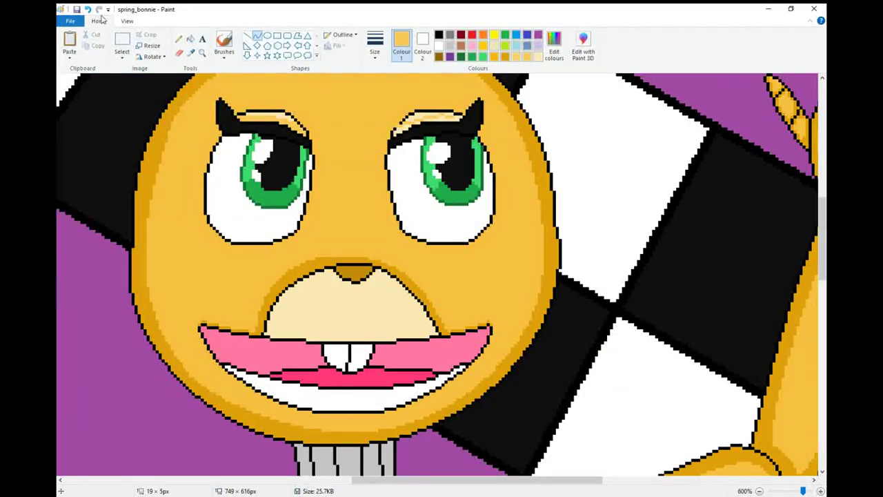
{"action": "left_click_drag", "start_coordinate": [447, 114], "coordinate": [401, 124]}
{"action": "left_click", "coordinate": [422, 117]}
{"action": "left_click", "coordinate": [357, 118]}
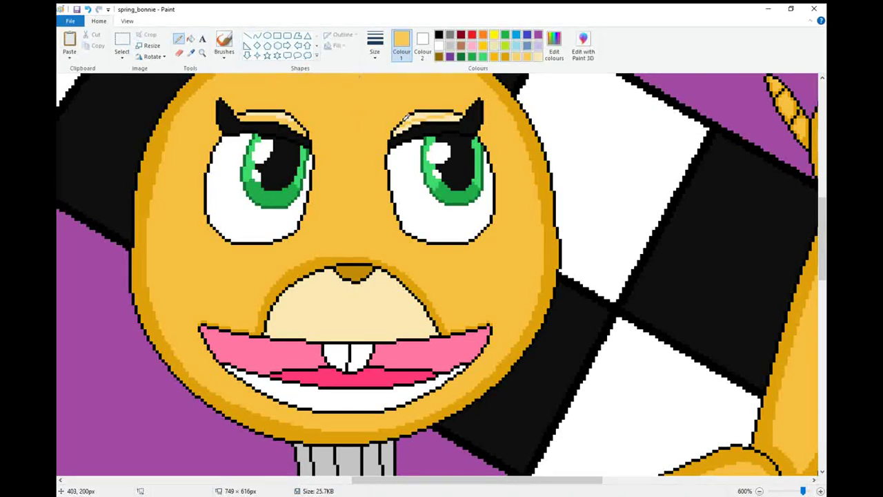
{"action": "left_click", "coordinate": [190, 40]}
{"action": "left_click", "coordinate": [403, 127]}
Draw darker cream curves inside the muzzle along its right side and lower edge.
{"action": "scroll", "coordinate": [557, 125], "scroll_direction": "down", "scroll_amount": 3}
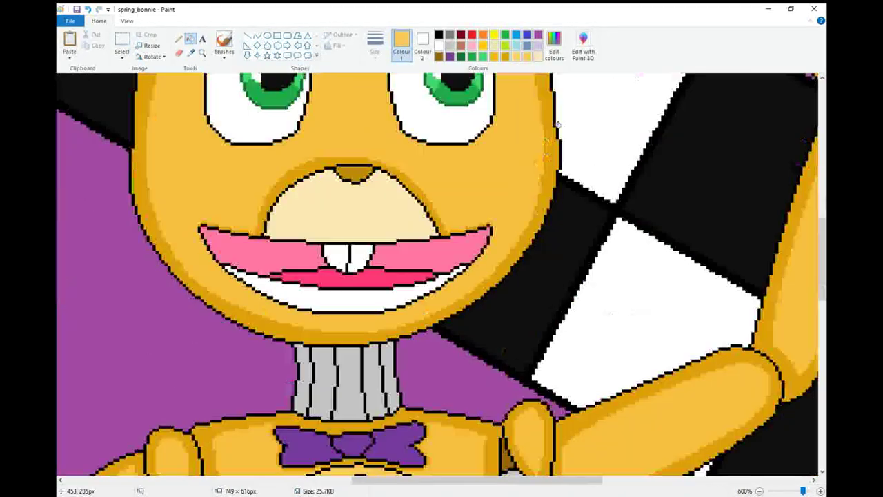
{"action": "left_click", "coordinate": [256, 35]}
{"action": "left_click_drag", "start_coordinate": [372, 173], "coordinate": [426, 232]}
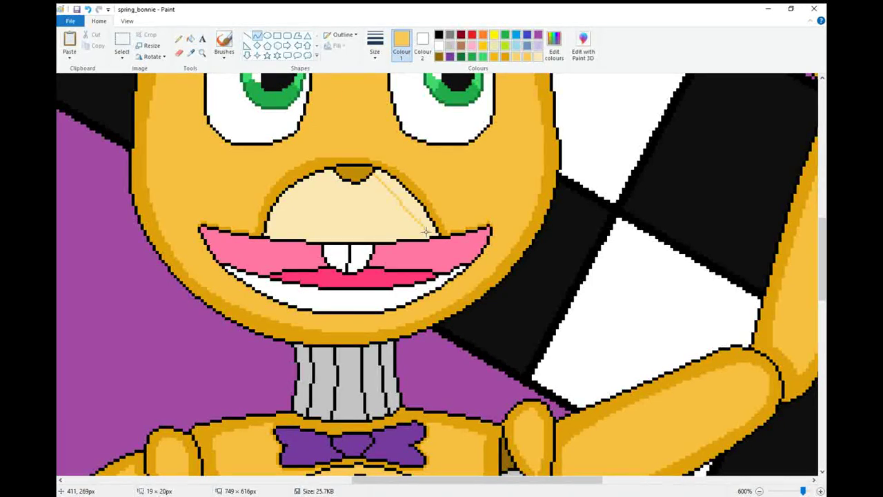
{"action": "mouse_move", "coordinate": [381, 174]}
{"action": "left_mouse_down"}
{"action": "mouse_move", "coordinate": [452, 216]}
{"action": "mouse_move", "coordinate": [270, 234]}
{"action": "left_mouse_up"}
{"action": "left_click", "coordinate": [380, 237]}
{"action": "left_click", "coordinate": [390, 237]}
Close the muzzle's inner outline with a darker cream curve on its left side and fill the rim.
{"action": "left_click_drag", "start_coordinate": [333, 174], "coordinate": [275, 231]}
{"action": "left_click", "coordinate": [310, 182]}
{"action": "left_click", "coordinate": [284, 199]}
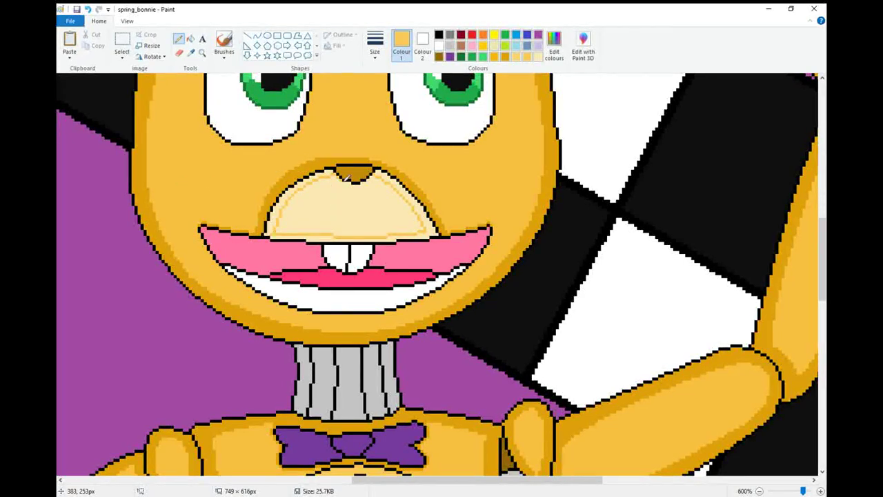
{"action": "left_click", "coordinate": [190, 39]}
{"action": "left_click", "coordinate": [317, 178]}
{"action": "left_click", "coordinate": [402, 239]}
Draw darker cream curves inside the right ear's lower inner panel from its upper edge to its lower left corner.
{"action": "scroll", "coordinate": [509, 226], "scroll_direction": "down", "scroll_amount": 3}
{"action": "scroll", "coordinate": [508, 226], "scroll_direction": "down", "scroll_amount": 6}
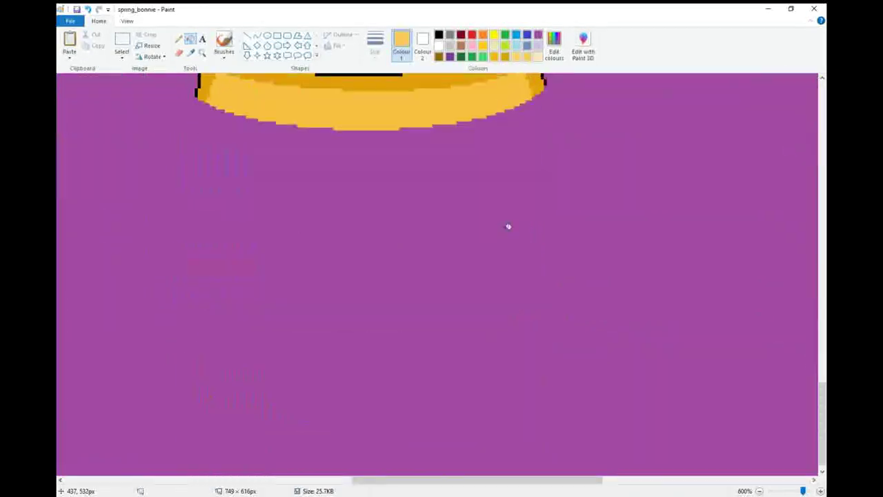
{"action": "scroll", "coordinate": [509, 227], "scroll_direction": "up", "scroll_amount": 3}
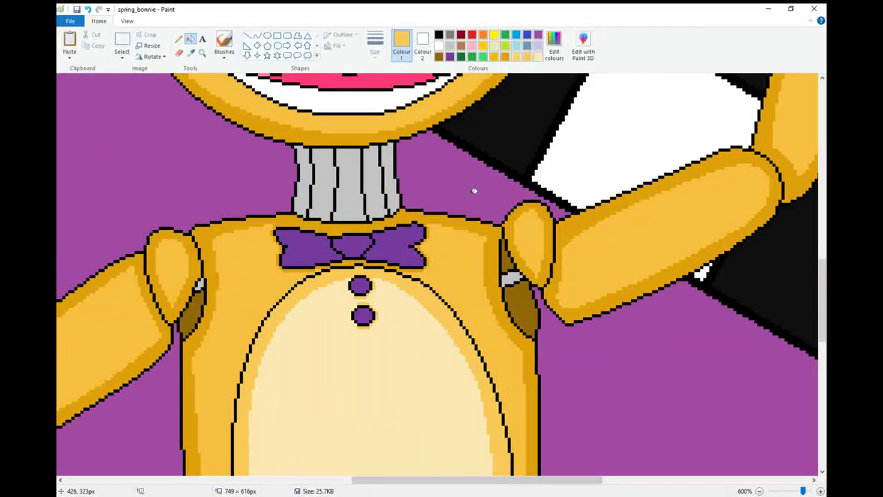
{"action": "scroll", "coordinate": [473, 193], "scroll_direction": "up", "scroll_amount": 15}
{"action": "scroll", "coordinate": [473, 193], "scroll_direction": "down", "scroll_amount": 4}
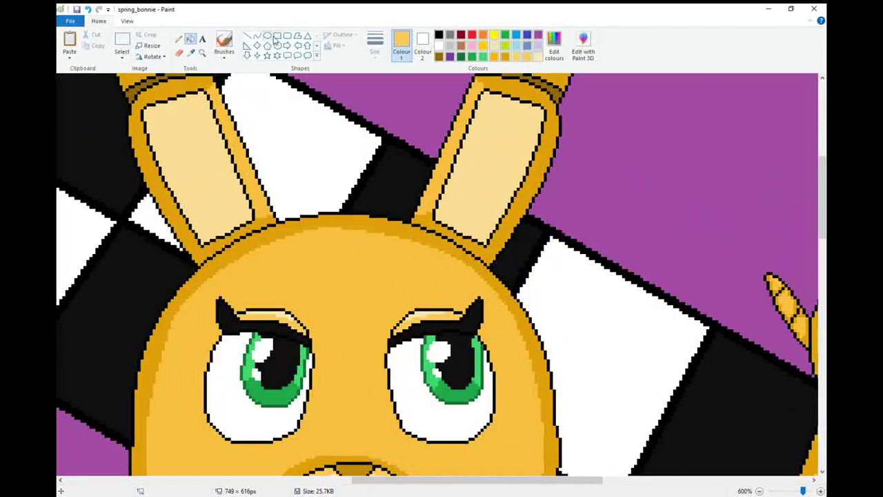
{"action": "left_click", "coordinate": [257, 36]}
{"action": "scroll", "coordinate": [572, 178], "scroll_direction": "up", "scroll_amount": 3}
{"action": "mouse_move", "coordinate": [484, 195]}
{"action": "left_mouse_down"}
{"action": "mouse_move", "coordinate": [528, 228]}
{"action": "mouse_move", "coordinate": [512, 267]}
{"action": "left_mouse_up"}
{"action": "left_click_drag", "start_coordinate": [500, 207], "coordinate": [534, 225]}
{"action": "left_click", "coordinate": [533, 226]}
{"action": "left_click_drag", "start_coordinate": [513, 266], "coordinate": [438, 314]}
{"action": "mouse_move", "coordinate": [480, 293]}
{"action": "left_mouse_down"}
{"action": "mouse_move", "coordinate": [494, 310]}
{"action": "mouse_move", "coordinate": [473, 316]}
{"action": "left_mouse_up"}
{"action": "left_click", "coordinate": [575, 252]}
Draw a darker cream curve in the right ear's upper inner panel and fill the outer areas of both panels.
{"action": "scroll", "coordinate": [575, 242], "scroll_direction": "up", "scroll_amount": 3}
{"action": "mouse_move", "coordinate": [583, 100]}
{"action": "left_mouse_down"}
{"action": "mouse_move", "coordinate": [528, 239]}
{"action": "mouse_move", "coordinate": [511, 238]}
{"action": "mouse_move", "coordinate": [578, 154]}
{"action": "mouse_move", "coordinate": [583, 165]}
{"action": "left_mouse_up"}
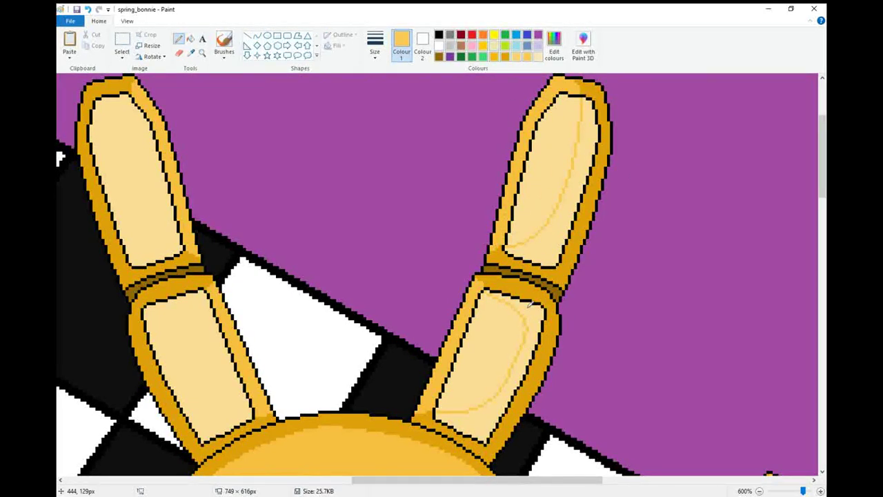
{"action": "left_click", "coordinate": [191, 39]}
{"action": "left_click", "coordinate": [541, 240]}
{"action": "left_click", "coordinate": [518, 383]}
Draw a darker cream curve down the left ear's upper inner panel, bowed towards its outer edge.
{"action": "scroll", "coordinate": [629, 299], "scroll_direction": "down", "scroll_amount": 3}
{"action": "left_click_drag", "start_coordinate": [601, 480], "coordinate": [511, 481]}
{"action": "scroll", "coordinate": [370, 164], "scroll_direction": "up", "scroll_amount": 3}
{"action": "left_click_drag", "start_coordinate": [409, 98], "coordinate": [462, 247]}
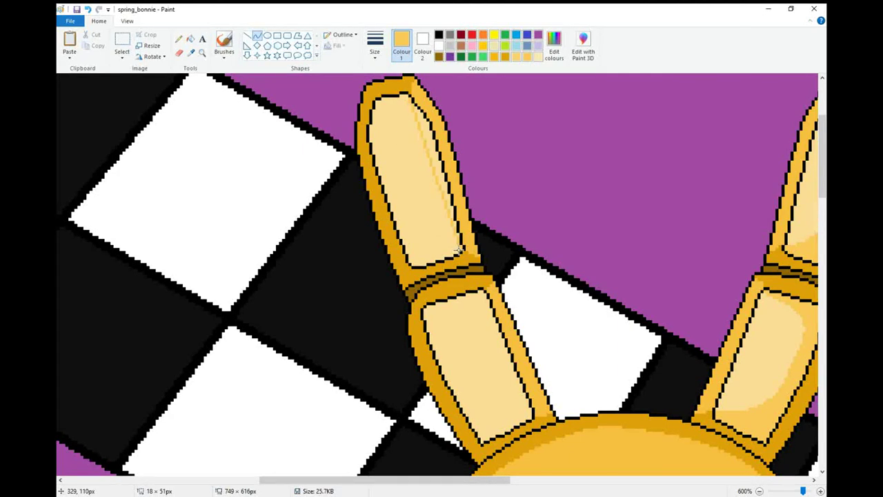
{"action": "left_click", "coordinate": [396, 142]}
{"action": "left_click_drag", "start_coordinate": [381, 194], "coordinate": [400, 241]}
Draw a matching curve in the left ear's lower inner panel and fill the outer areas of both panels.
{"action": "scroll", "coordinate": [400, 240], "scroll_direction": "down", "scroll_amount": 2}
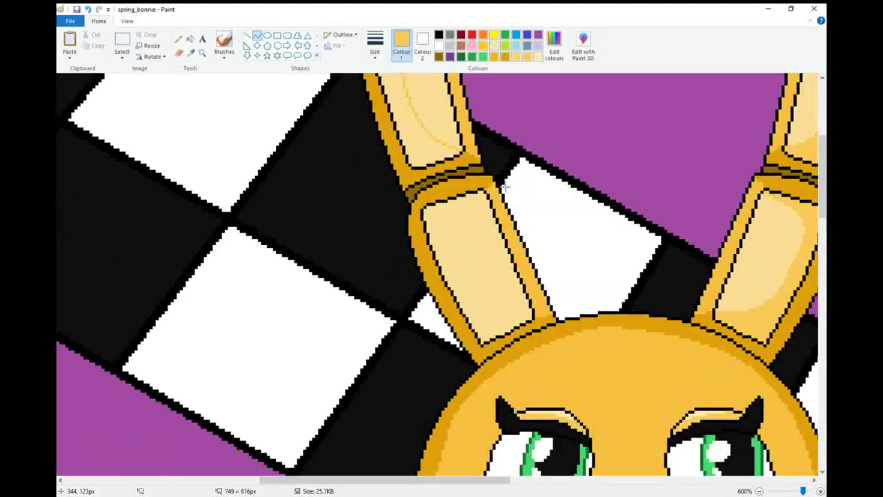
{"action": "left_click", "coordinate": [448, 215]}
{"action": "left_click", "coordinate": [447, 278]}
{"action": "left_click", "coordinate": [407, 180]}
{"action": "left_click", "coordinate": [191, 40]}
{"action": "left_click", "coordinate": [420, 132]}
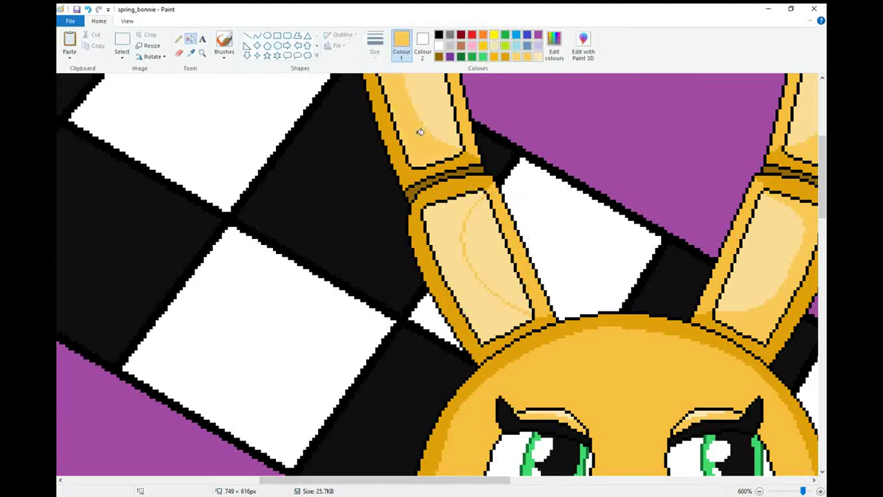
{"action": "left_click", "coordinate": [447, 253]}
Review the shading across the whole figure.
{"action": "scroll", "coordinate": [567, 207], "scroll_direction": "up", "scroll_amount": 1}
{"action": "scroll", "coordinate": [579, 217], "scroll_direction": "down", "scroll_amount": 4}
{"action": "left_click", "coordinate": [760, 491]}
{"action": "left_click", "coordinate": [760, 492]}
{"action": "left_click", "coordinate": [760, 492]}
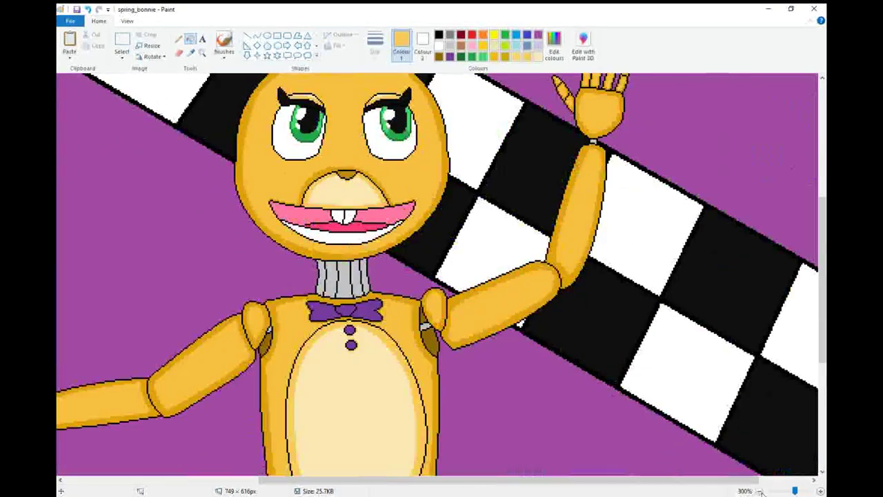
{"action": "left_click", "coordinate": [760, 491]}
{"action": "left_click_drag", "start_coordinate": [823, 325], "coordinate": [825, 296]}
Mix a darker grey from the light grey for shading the neck.
{"action": "left_click", "coordinate": [202, 53]}
{"action": "left_click", "coordinate": [530, 306]}
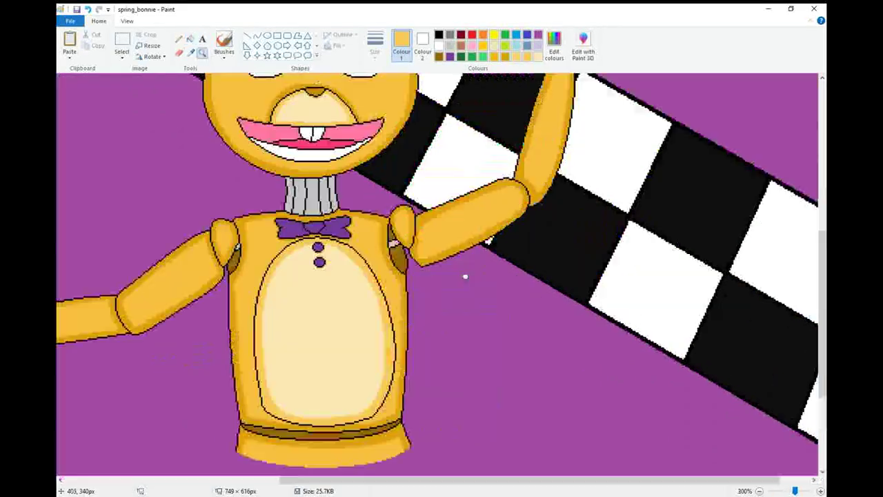
{"action": "left_click", "coordinate": [421, 272]}
{"action": "left_click", "coordinate": [421, 273]}
{"action": "left_click", "coordinate": [420, 273]}
{"action": "scroll", "coordinate": [421, 269], "scroll_direction": "up", "scroll_amount": 2}
{"action": "left_click", "coordinate": [449, 46]}
{"action": "left_click", "coordinate": [555, 43]}
{"action": "left_click_drag", "start_coordinate": [548, 207], "coordinate": [549, 228]}
{"action": "left_click", "coordinate": [348, 322]}
Draw darker grey curves just inside the neck's top, right, bottom and left edges.
{"action": "left_click", "coordinate": [257, 35]}
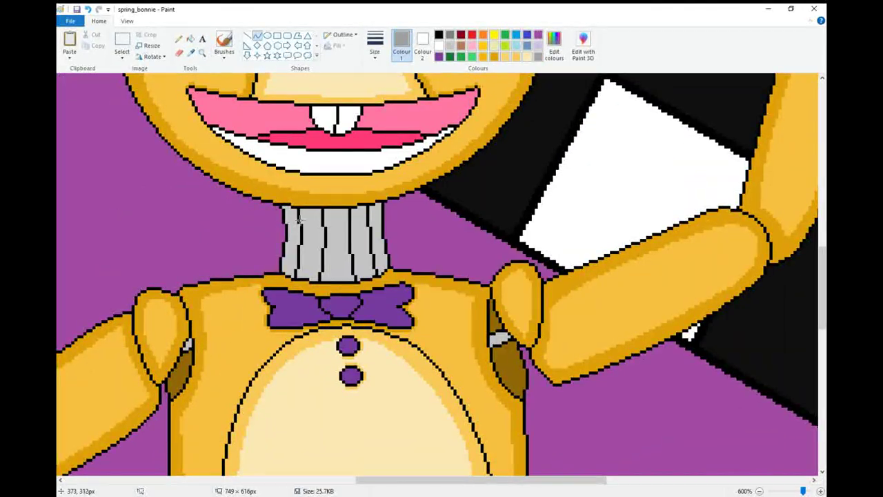
{"action": "mouse_move", "coordinate": [321, 220]}
{"action": "left_mouse_down"}
{"action": "mouse_move", "coordinate": [372, 215]}
{"action": "mouse_move", "coordinate": [376, 264]}
{"action": "mouse_move", "coordinate": [286, 264]}
{"action": "left_mouse_up"}
{"action": "left_click", "coordinate": [380, 260]}
{"action": "left_click_drag", "start_coordinate": [380, 264], "coordinate": [309, 276]}
{"action": "left_click_drag", "start_coordinate": [290, 215], "coordinate": [294, 265]}
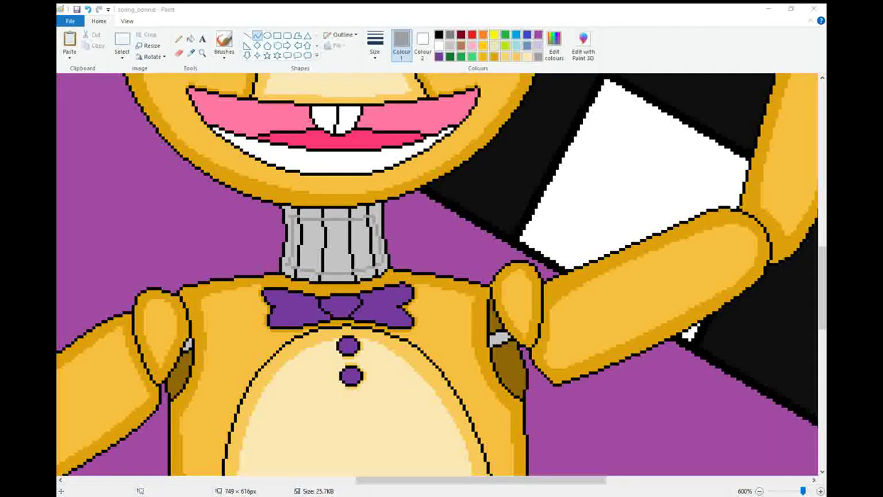
Retrace the neck's black vertical lines over the grey curves and fill the neck's rim with the darker grey.
{"action": "left_click", "coordinate": [439, 34]}
{"action": "left_click", "coordinate": [179, 38]}
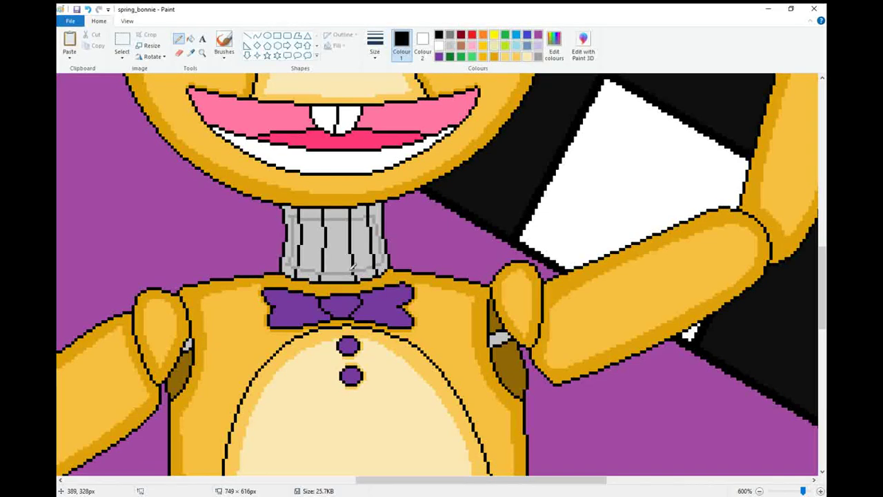
{"action": "left_click", "coordinate": [537, 57]}
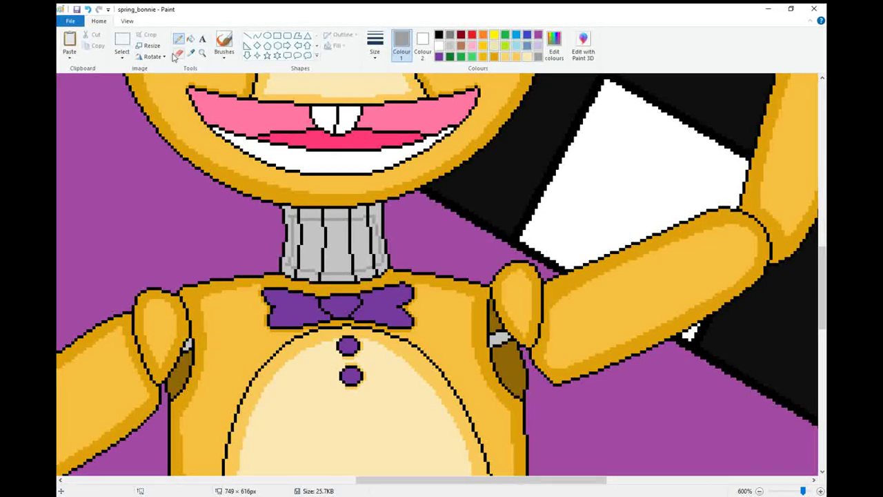
{"action": "left_click", "coordinate": [190, 39]}
{"action": "left_click", "coordinate": [292, 210]}
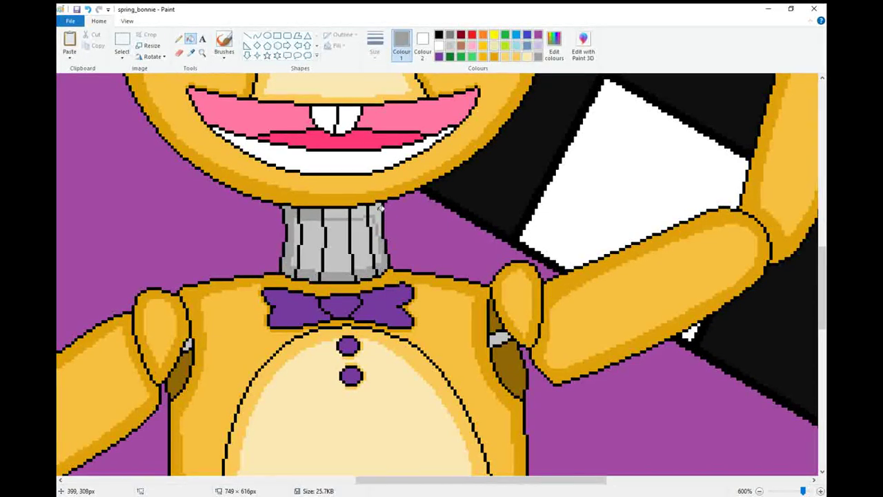
{"action": "scroll", "coordinate": [469, 267], "scroll_direction": "down", "scroll_amount": 3}
{"action": "scroll", "coordinate": [469, 267], "scroll_direction": "up", "scroll_amount": 3}
Mix a darker purple and draw shading curves across the bow tie's knot and left wing.
{"action": "left_click", "coordinate": [438, 56]}
{"action": "left_click", "coordinate": [554, 46]}
{"action": "left_click_drag", "start_coordinate": [551, 241], "coordinate": [549, 248]}
{"action": "left_click", "coordinate": [349, 322]}
{"action": "scroll", "coordinate": [367, 304], "scroll_direction": "down", "scroll_amount": 1}
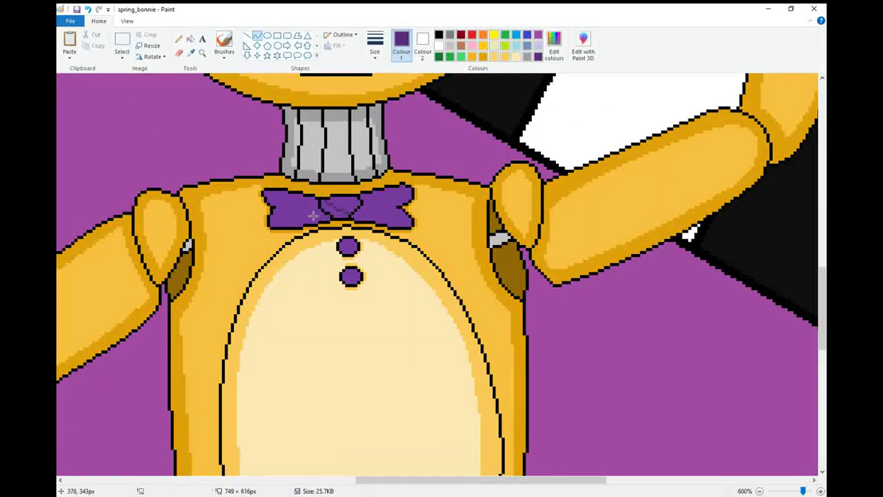
{"action": "left_click_drag", "start_coordinate": [292, 218], "coordinate": [275, 217]}
{"action": "left_click", "coordinate": [300, 215]}
Draw a darker purple curve on the bow tie's right wing and fill the bow tie's shaded areas.
{"action": "mouse_move", "coordinate": [366, 193]}
{"action": "left_mouse_down"}
{"action": "mouse_move", "coordinate": [359, 213]}
{"action": "mouse_move", "coordinate": [388, 219]}
{"action": "left_mouse_up"}
{"action": "left_click", "coordinate": [366, 207]}
{"action": "left_click", "coordinate": [367, 207]}
{"action": "left_click", "coordinate": [379, 215]}
{"action": "left_click", "coordinate": [378, 215]}
{"action": "left_click", "coordinate": [178, 39]}
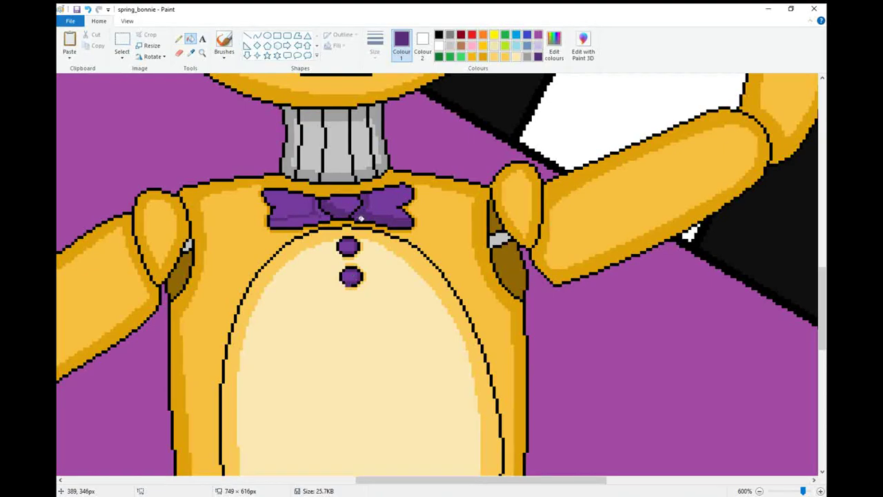
Sample the tongue's pink, darken it and draw a curve about 44 px wide across the tongue.
{"action": "scroll", "coordinate": [459, 241], "scroll_direction": "up", "scroll_amount": 5}
{"action": "left_click", "coordinate": [190, 53]}
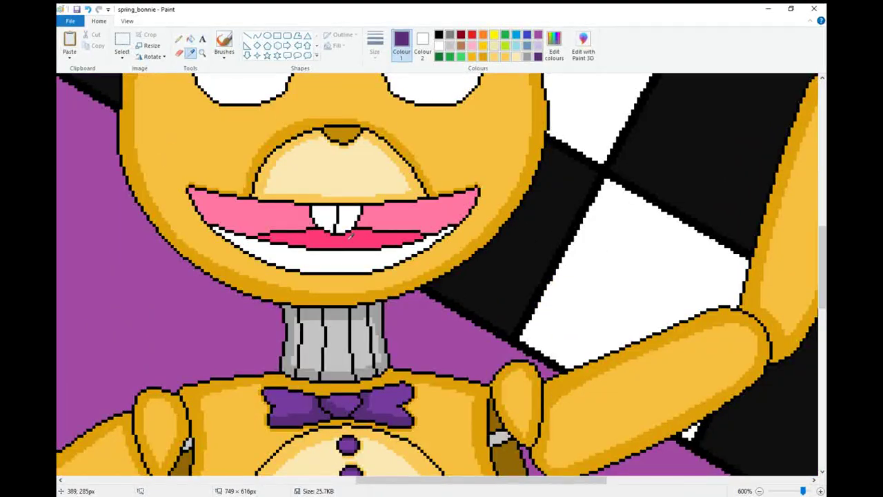
{"action": "left_click", "coordinate": [298, 239]}
{"action": "left_click", "coordinate": [555, 49]}
{"action": "left_click_drag", "start_coordinate": [550, 226], "coordinate": [549, 238]}
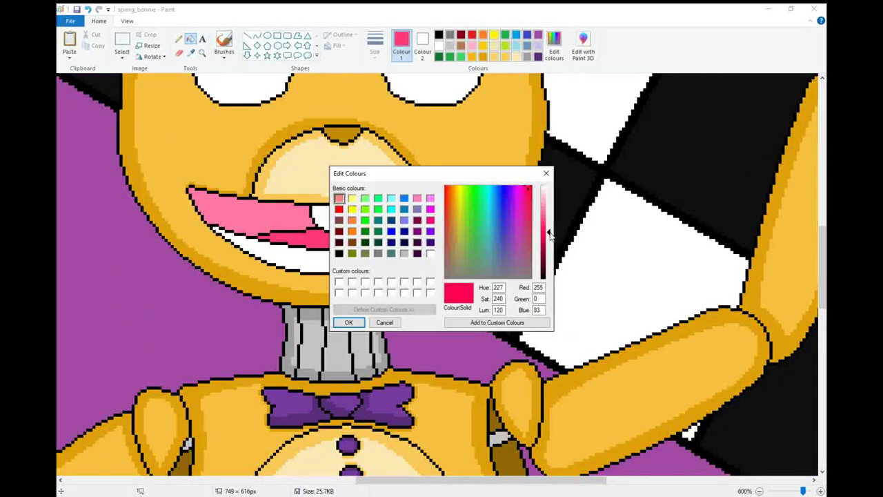
{"action": "left_click", "coordinate": [349, 322]}
{"action": "mouse_move", "coordinate": [270, 234]}
{"action": "left_mouse_down"}
{"action": "mouse_move", "coordinate": [338, 245]}
{"action": "mouse_move", "coordinate": [401, 235]}
{"action": "left_mouse_up"}
{"action": "left_click", "coordinate": [328, 244]}
{"action": "left_click", "coordinate": [367, 243]}
Darken the tongue's shading colour further and fill the tongue's lower part with it.
{"action": "left_click", "coordinate": [555, 48]}
{"action": "left_click_drag", "start_coordinate": [550, 232], "coordinate": [550, 238]}
{"action": "left_click", "coordinate": [349, 322]}
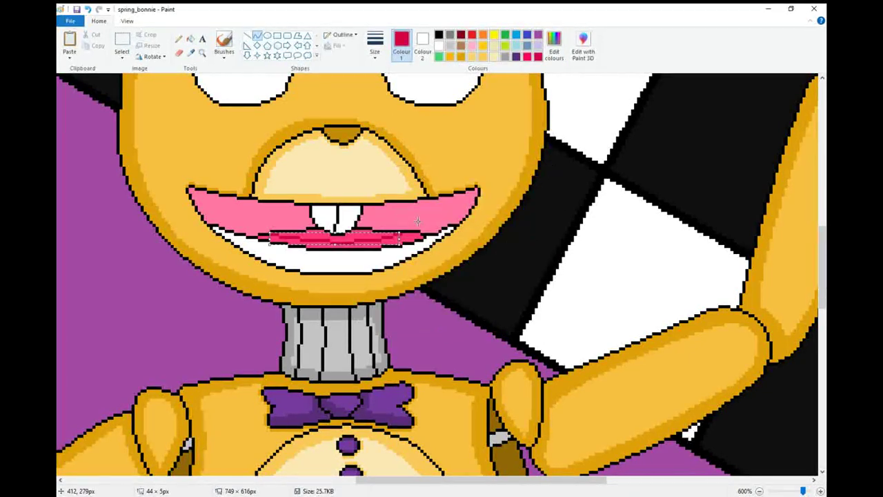
{"action": "left_click", "coordinate": [307, 238]}
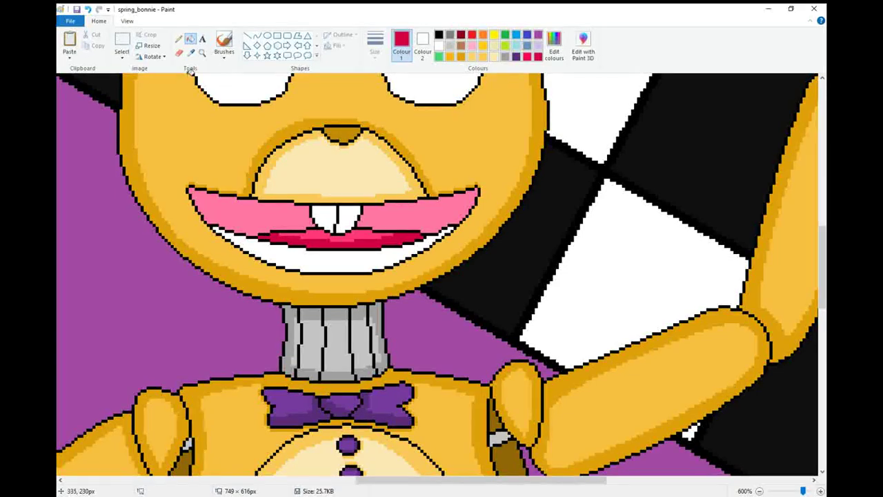
Sample the mouth's pink, darken it and draw shading curves inside the upper and outer edges of both mouth halves.
{"action": "left_click", "coordinate": [190, 53]}
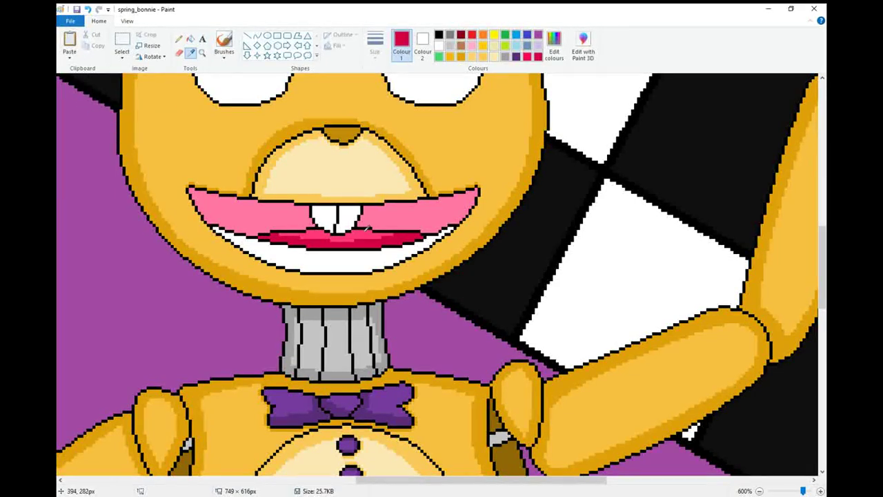
{"action": "left_click", "coordinate": [367, 219]}
{"action": "left_click", "coordinate": [554, 48]}
{"action": "left_click", "coordinate": [348, 322]}
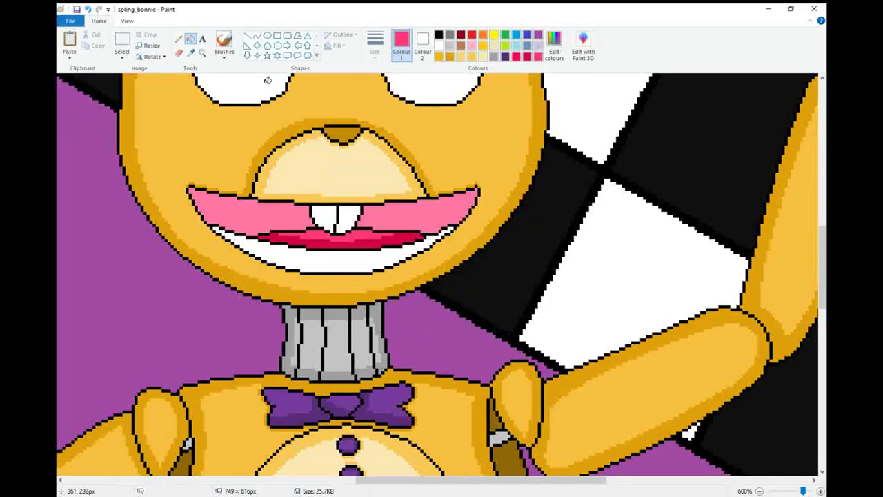
{"action": "mouse_move", "coordinate": [364, 207]}
{"action": "left_mouse_down"}
{"action": "mouse_move", "coordinate": [462, 200]}
{"action": "mouse_move", "coordinate": [421, 231]}
{"action": "left_mouse_up"}
{"action": "key", "text": "ctrl+z"}
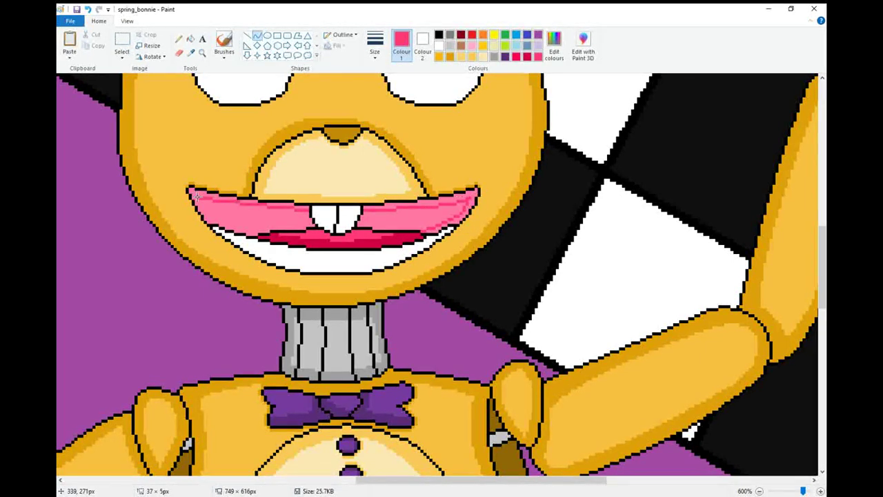
{"action": "left_click_drag", "start_coordinate": [175, 174], "coordinate": [257, 235]}
{"action": "left_click_drag", "start_coordinate": [207, 205], "coordinate": [216, 220]}
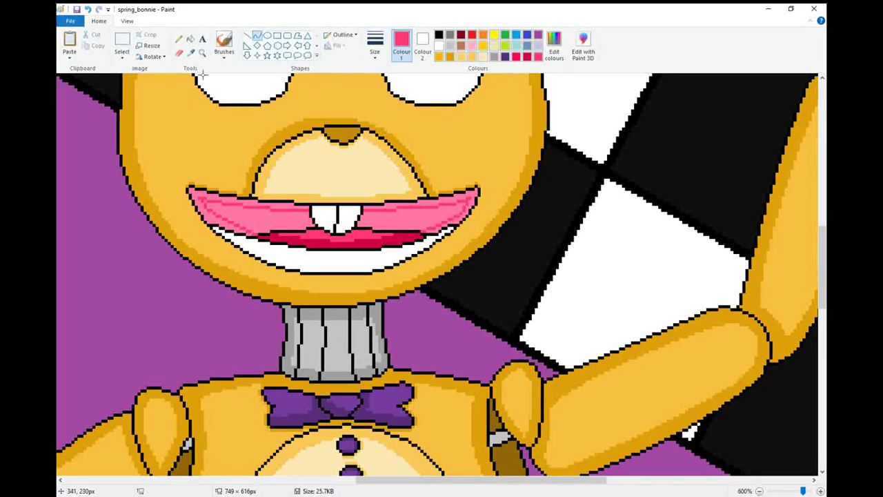
Touch up and fill the shaded outer edges of both mouth halves with the darker pink.
{"action": "left_click", "coordinate": [202, 54]}
{"action": "left_click", "coordinate": [403, 284]}
{"action": "left_click", "coordinate": [179, 39]}
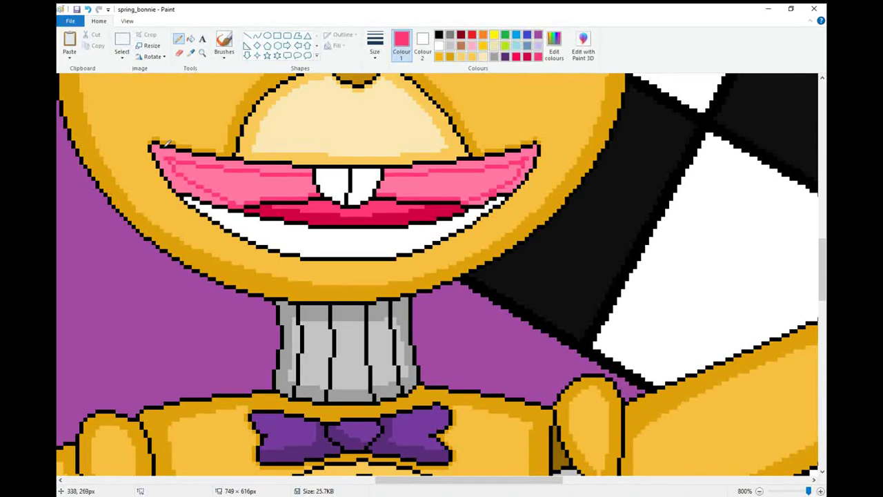
{"action": "left_click", "coordinate": [190, 38]}
{"action": "left_click", "coordinate": [263, 180]}
{"action": "left_click", "coordinate": [476, 187]}
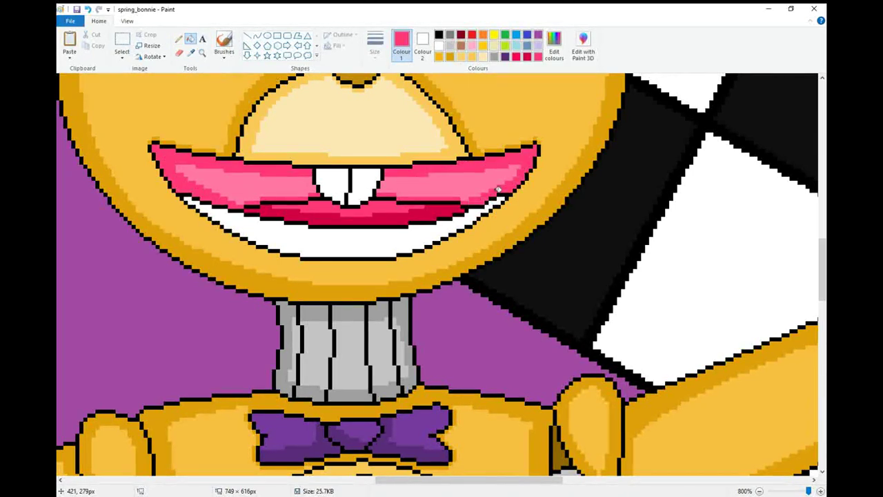
Pick the palette's light blue, lighten it to a very pale tint and pencil shading beside the gap between the front teeth.
{"action": "left_click", "coordinate": [516, 45]}
{"action": "left_click", "coordinate": [553, 45]}
{"action": "left_click_drag", "start_coordinate": [543, 207], "coordinate": [543, 191]}
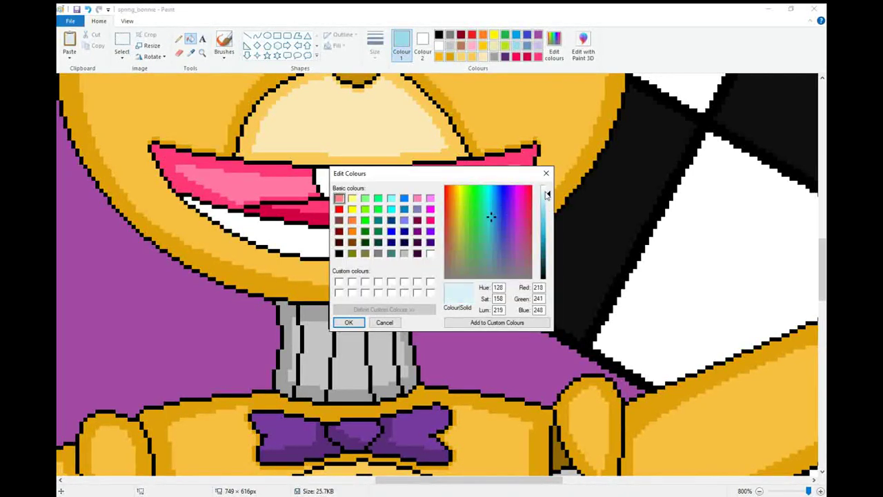
{"action": "left_click", "coordinate": [348, 322]}
{"action": "left_click", "coordinate": [178, 39]}
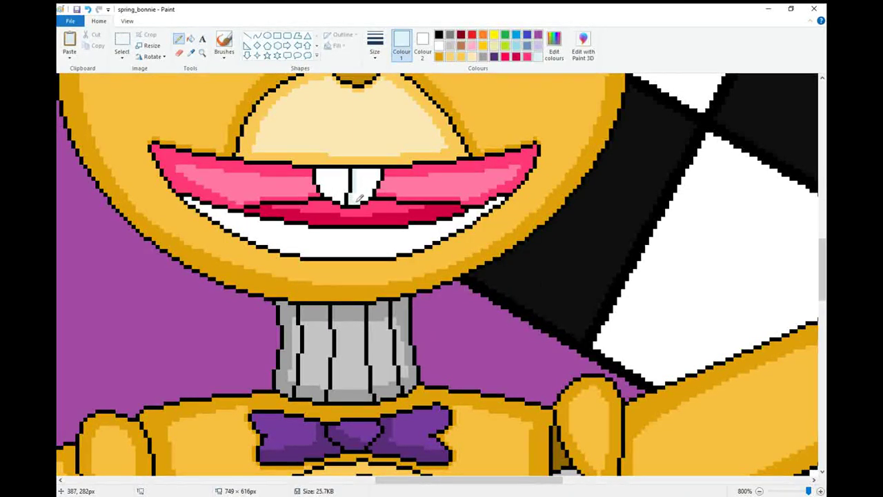
Darken the pale blue slightly to RGB 207, 237, 245 and pencil shading around the edges of both front teeth.
{"action": "left_click", "coordinate": [554, 49]}
{"action": "left_click_drag", "start_coordinate": [547, 191], "coordinate": [547, 196]}
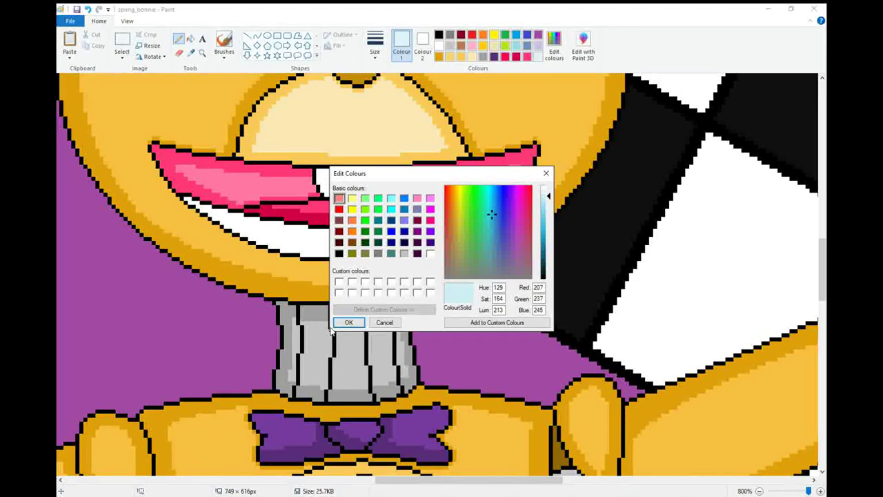
{"action": "left_click", "coordinate": [349, 323]}
{"action": "left_click", "coordinate": [191, 40]}
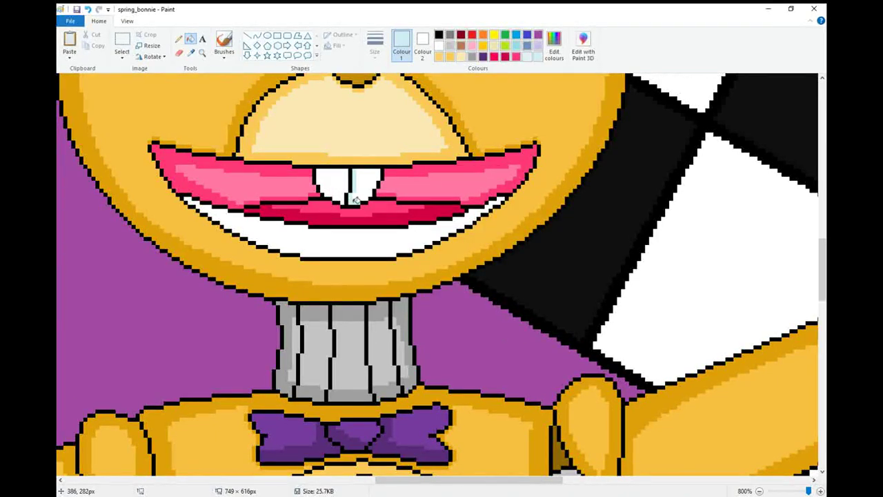
{"action": "left_click", "coordinate": [179, 40]}
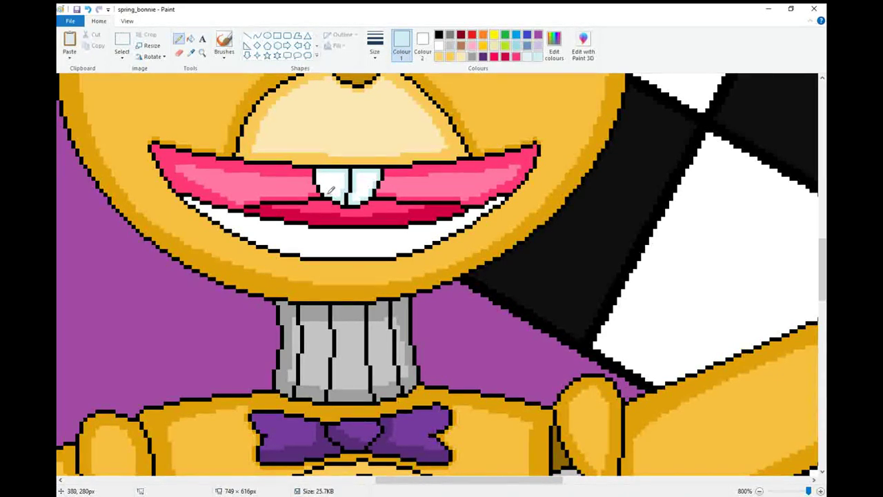
Draw pale blue shading curves along the lower edge of the bottom teeth, from both mouth corners to the middle.
{"action": "left_click_drag", "start_coordinate": [199, 206], "coordinate": [355, 251]}
{"action": "double_click", "coordinate": [297, 249]}
{"action": "left_click", "coordinate": [447, 231]}
{"action": "left_click_drag", "start_coordinate": [473, 210], "coordinate": [359, 250]}
{"action": "left_click", "coordinate": [457, 227]}
{"action": "left_click", "coordinate": [387, 256]}
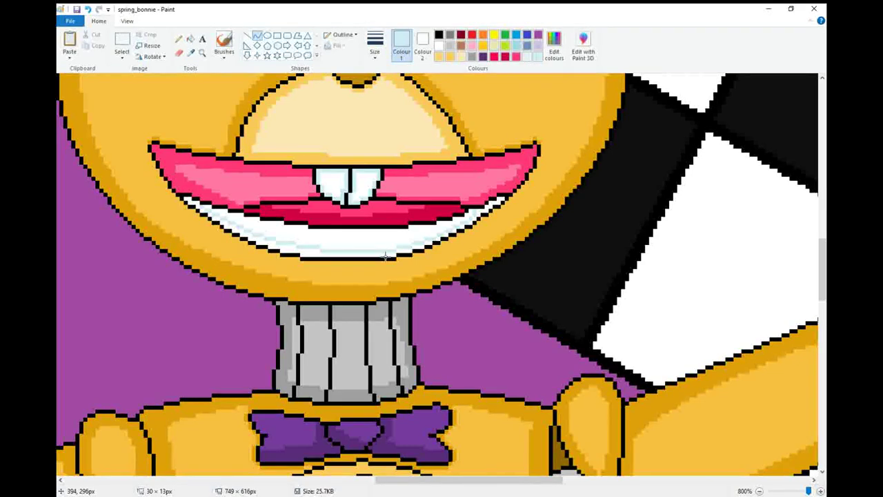
Close the gaps in the bottom teeth's shading line and fill the band beneath it with pale blue.
{"action": "left_click", "coordinate": [179, 39]}
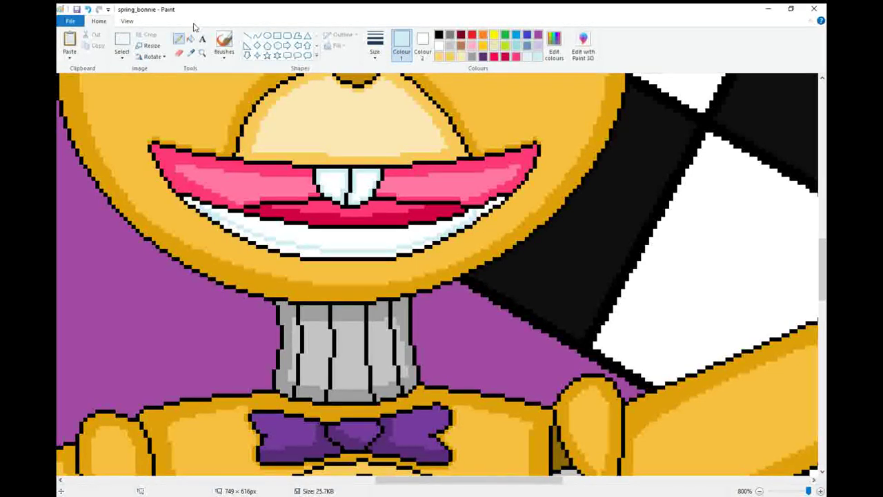
{"action": "left_click", "coordinate": [494, 202]}
{"action": "left_click", "coordinate": [366, 253]}
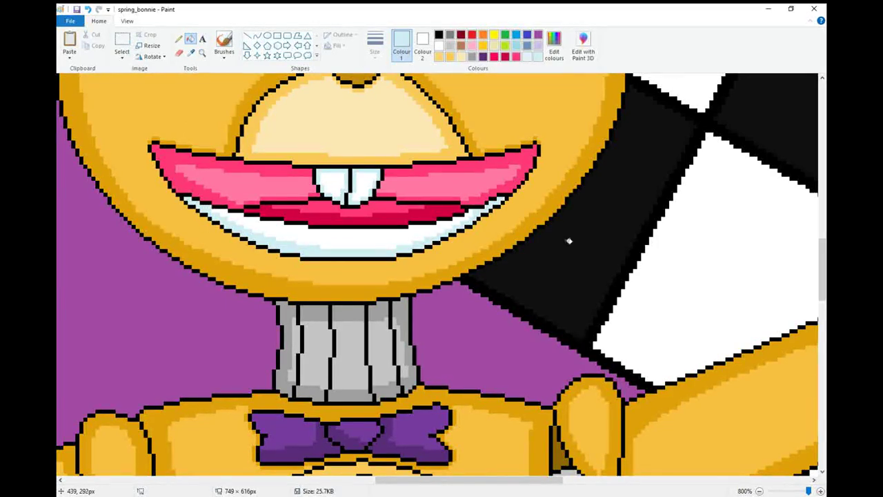
Darken the ear joints' brown and shade the strips between the ear segments with it.
{"action": "scroll", "coordinate": [569, 240], "scroll_direction": "up", "scroll_amount": 3}
{"action": "scroll", "coordinate": [568, 240], "scroll_direction": "down", "scroll_amount": 4}
{"action": "left_click", "coordinate": [760, 491]}
{"action": "left_click", "coordinate": [759, 491]}
{"action": "left_click", "coordinate": [759, 491]}
{"action": "left_click", "coordinate": [760, 491]}
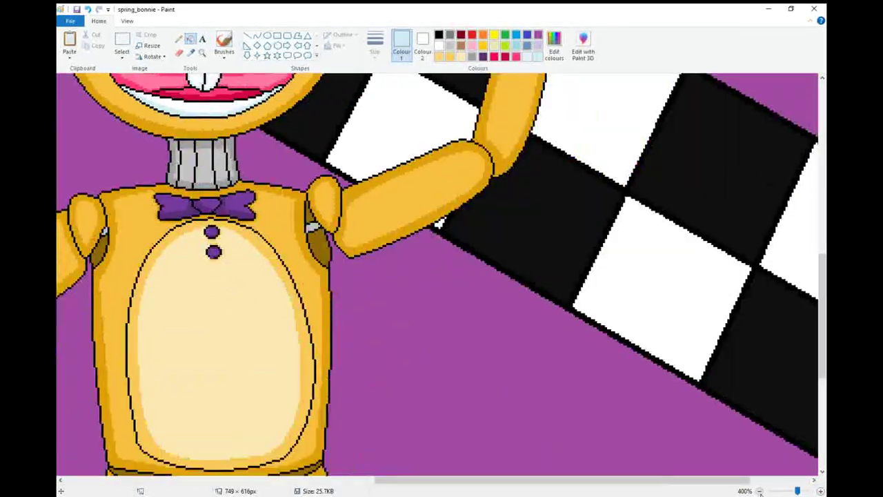
{"action": "left_click", "coordinate": [759, 491]}
{"action": "scroll", "coordinate": [528, 136], "scroll_direction": "up", "scroll_amount": 5}
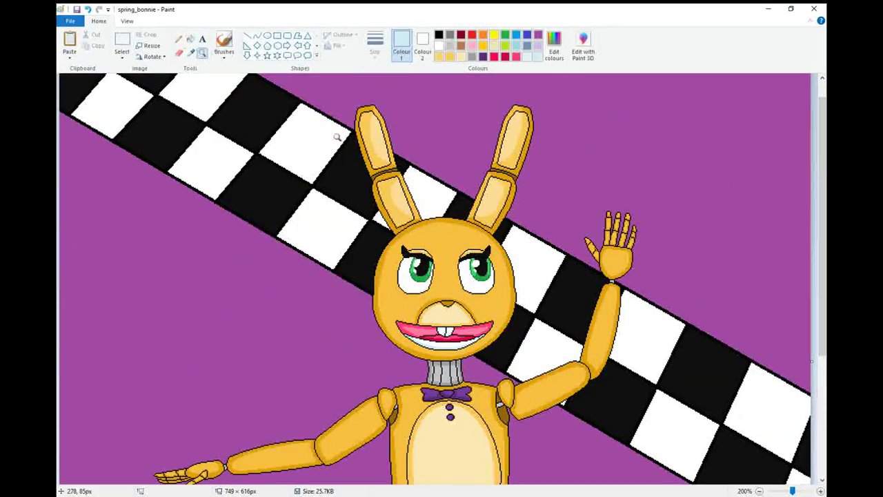
{"action": "left_click", "coordinate": [434, 200]}
{"action": "left_click", "coordinate": [553, 48]}
{"action": "left_click", "coordinate": [552, 256]}
{"action": "left_click", "coordinate": [347, 319]}
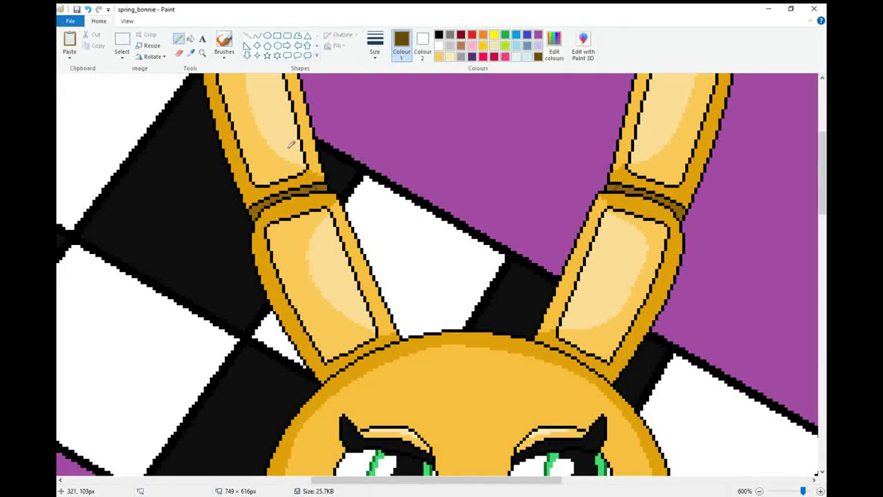
Draw a dark brown curve about 8 × 17 px in the waving arm's shoulder gap and fill the gap's shaded areas.
{"action": "scroll", "coordinate": [673, 221], "scroll_direction": "down", "scroll_amount": 10}
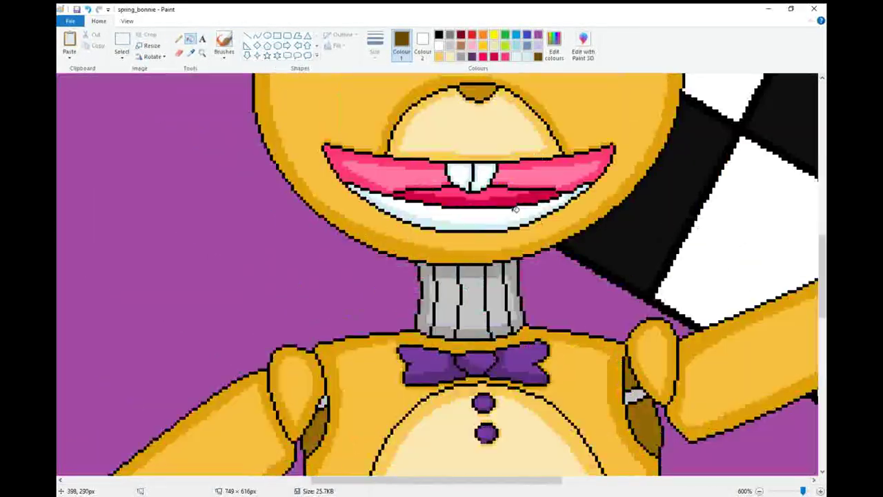
{"action": "scroll", "coordinate": [372, 441], "scroll_direction": "right", "scroll_amount": 5}
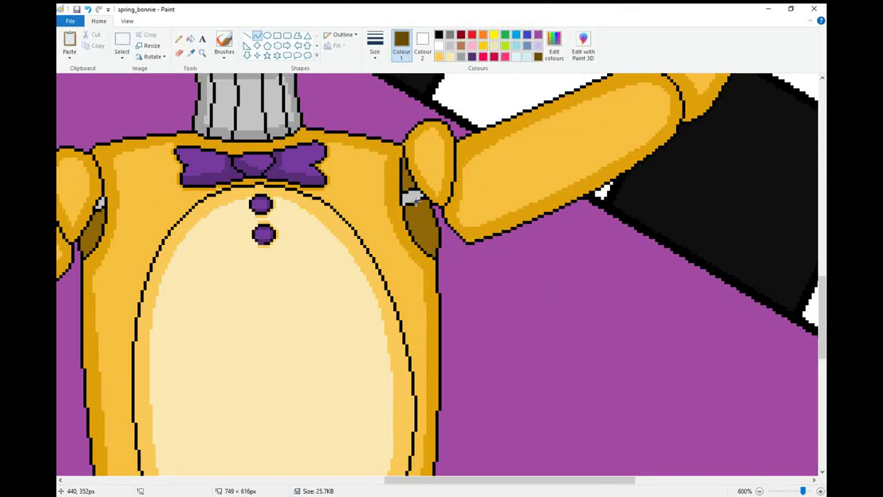
{"action": "mouse_move", "coordinate": [412, 198]}
{"action": "left_mouse_down"}
{"action": "mouse_move", "coordinate": [435, 250]}
{"action": "mouse_move", "coordinate": [413, 199]}
{"action": "left_mouse_up"}
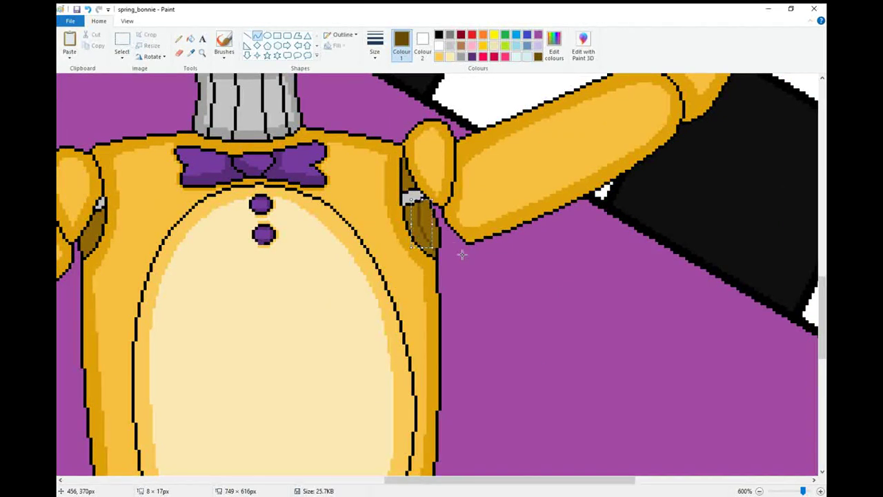
{"action": "left_click", "coordinate": [191, 38]}
{"action": "left_click", "coordinate": [407, 178]}
{"action": "left_click", "coordinate": [410, 221]}
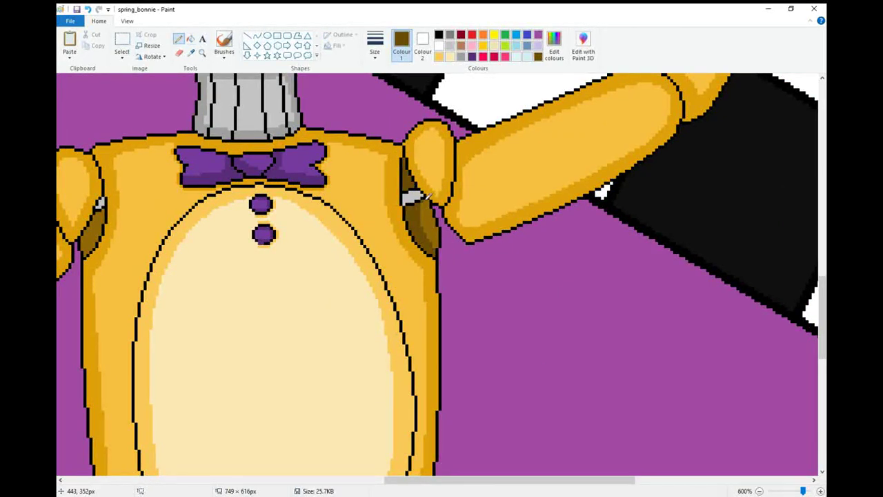
Draw a dark brown curve in the lowered arm's shoulder gap and fill its shaded side.
{"action": "left_click_drag", "start_coordinate": [588, 481], "coordinate": [487, 481]}
{"action": "left_click", "coordinate": [256, 35]}
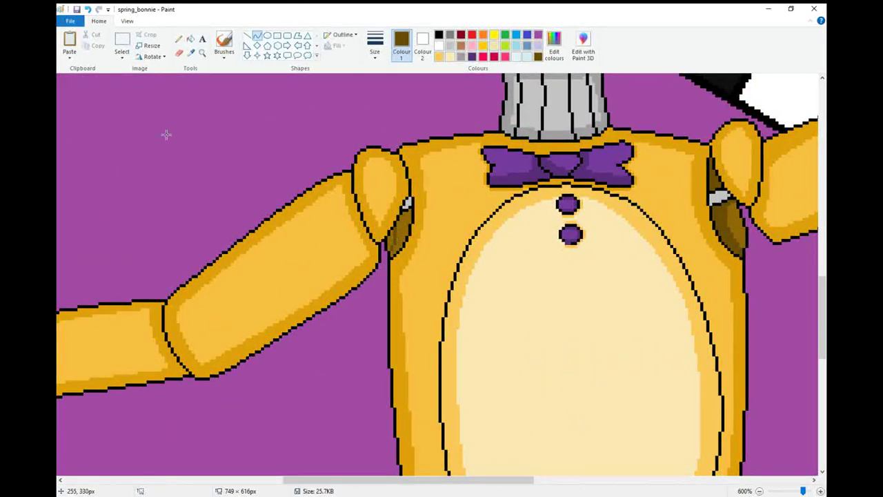
{"action": "left_click", "coordinate": [190, 39]}
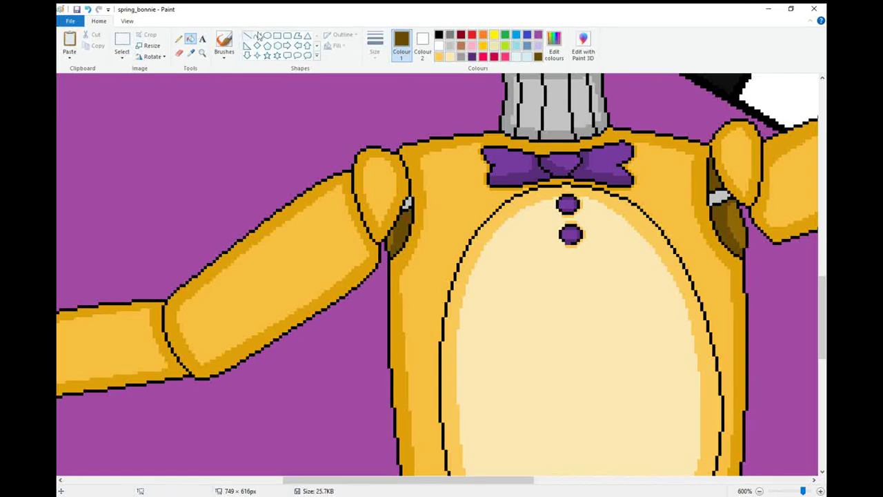
Pencil grey shading onto the metal joints inside both shoulder gaps.
{"action": "left_click", "coordinate": [449, 36]}
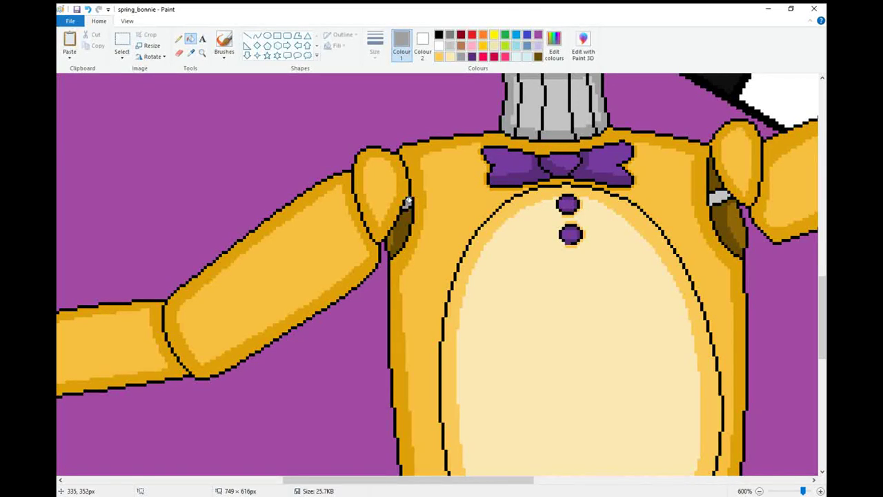
{"action": "left_click", "coordinate": [450, 47]}
{"action": "left_click", "coordinate": [179, 39]}
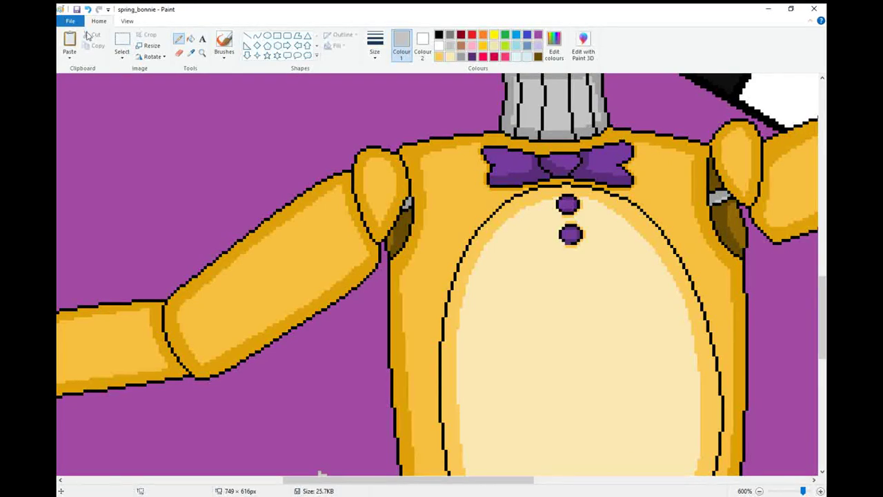
Pencil darker grey shading onto the metal wrist joints of both arms.
{"action": "left_click_drag", "start_coordinate": [331, 480], "coordinate": [154, 480]}
{"action": "scroll", "coordinate": [201, 384], "scroll_direction": "down", "scroll_amount": 3}
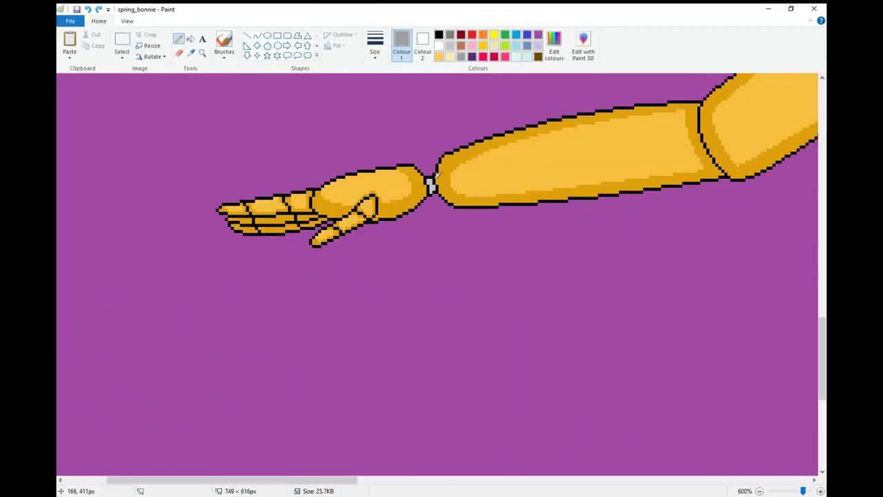
{"action": "left_click_drag", "start_coordinate": [432, 185], "coordinate": [433, 190]}
{"action": "scroll", "coordinate": [520, 327], "scroll_direction": "up", "scroll_amount": 1}
{"action": "left_click_drag", "start_coordinate": [311, 480], "coordinate": [664, 480]}
{"action": "scroll", "coordinate": [442, 356], "scroll_direction": "up", "scroll_amount": 6}
{"action": "scroll", "coordinate": [441, 357], "scroll_direction": "down", "scroll_amount": 1}
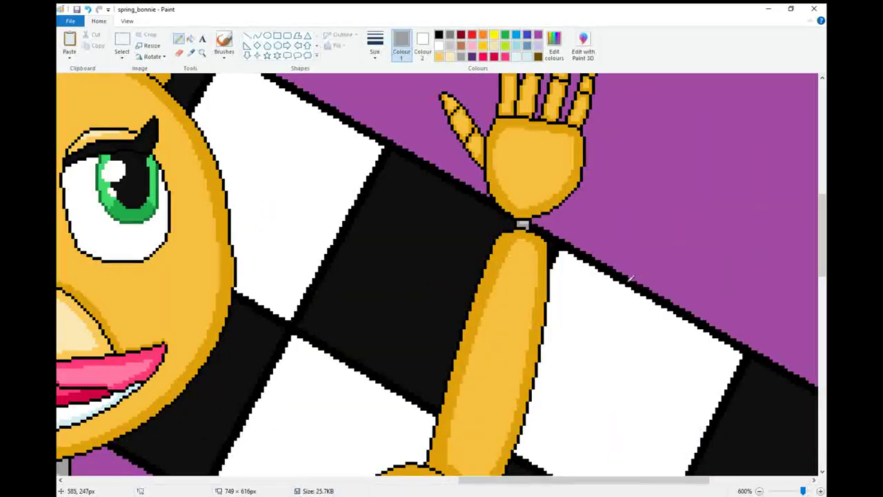
{"action": "scroll", "coordinate": [634, 278], "scroll_direction": "down", "scroll_amount": 2}
{"action": "scroll", "coordinate": [642, 406], "scroll_direction": "down", "scroll_amount": 3}
{"action": "left_click_drag", "start_coordinate": [685, 480], "coordinate": [597, 492]}
{"action": "scroll", "coordinate": [624, 442], "scroll_direction": "up", "scroll_amount": 3}
{"action": "scroll", "coordinate": [625, 442], "scroll_direction": "down", "scroll_amount": 5}
{"action": "scroll", "coordinate": [624, 441], "scroll_direction": "up", "scroll_amount": 2}
{"action": "scroll", "coordinate": [624, 441], "scroll_direction": "right", "scroll_amount": 1}
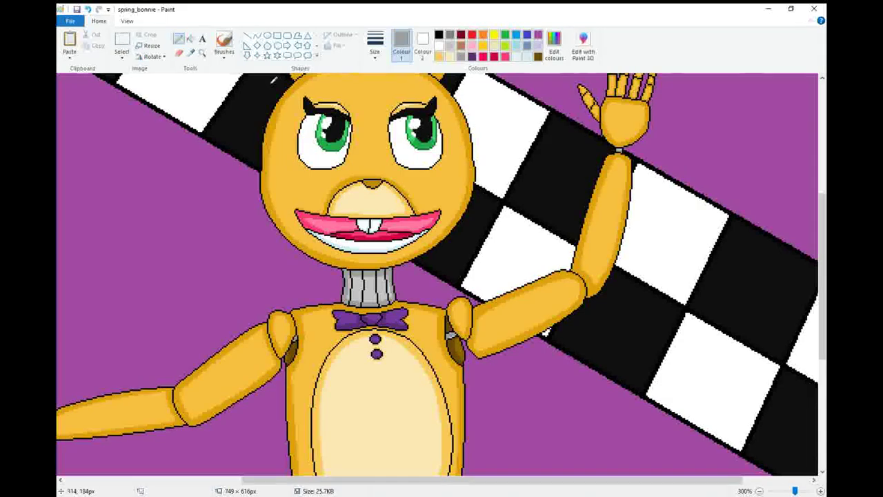
Sample the brown of the waving arm's shoulder gap and fill the nose with it.
{"action": "left_click", "coordinate": [203, 53]}
{"action": "left_click", "coordinate": [443, 218]}
{"action": "left_click", "coordinate": [191, 53]}
{"action": "left_click", "coordinate": [299, 199]}
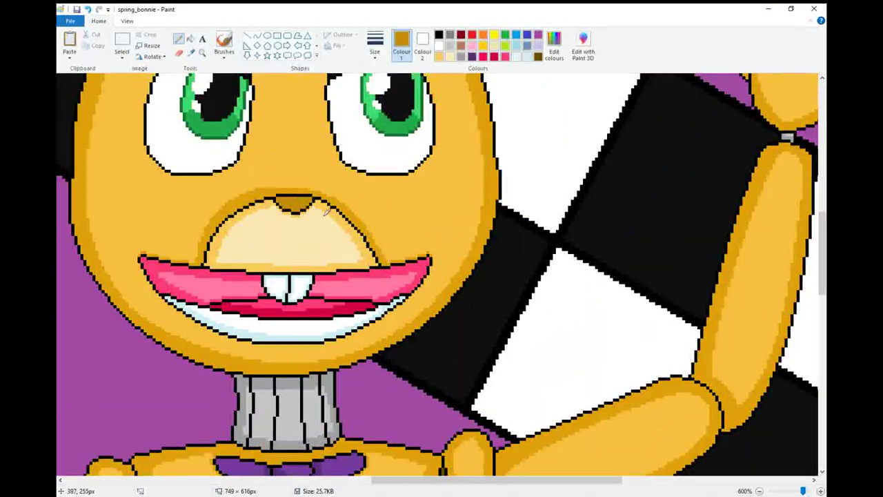
{"action": "scroll", "coordinate": [300, 198], "scroll_direction": "up", "scroll_amount": 3}
{"action": "scroll", "coordinate": [300, 198], "scroll_direction": "down", "scroll_amount": 5}
{"action": "scroll", "coordinate": [300, 198], "scroll_direction": "up", "scroll_amount": 4}
{"action": "scroll", "coordinate": [300, 198], "scroll_direction": "down", "scroll_amount": 2}
{"action": "left_click", "coordinate": [193, 54]}
{"action": "left_click", "coordinate": [467, 333]}
{"action": "scroll", "coordinate": [467, 332], "scroll_direction": "up", "scroll_amount": 2}
{"action": "left_click", "coordinate": [191, 40]}
{"action": "left_click", "coordinate": [294, 202]}
Draw a dark brown curve about 7 × 4 px inside the nose and fill the nose's shaded part.
{"action": "left_click", "coordinate": [538, 57]}
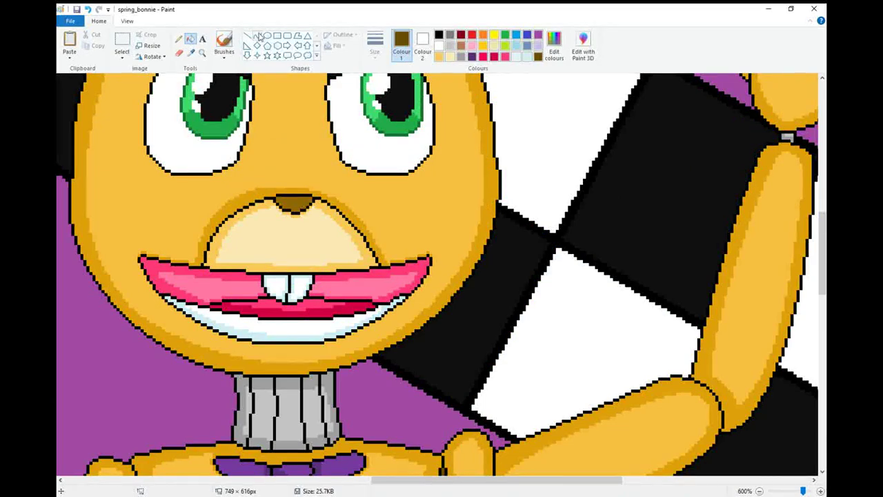
{"action": "left_click", "coordinate": [257, 35]}
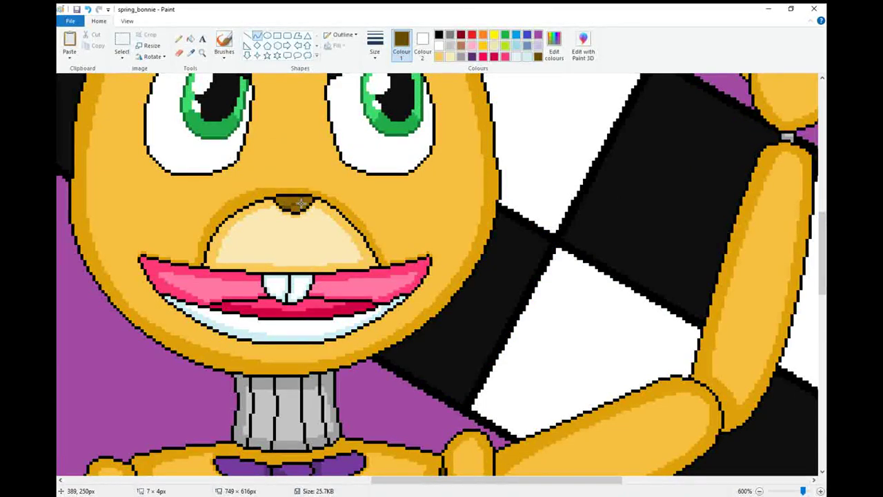
{"action": "left_click", "coordinate": [190, 38]}
Sign the drawing with a black pencil in the lower-left corner of the canvas, redrawing the faulty stroke.
{"action": "scroll", "coordinate": [508, 189], "scroll_direction": "down", "scroll_amount": 5}
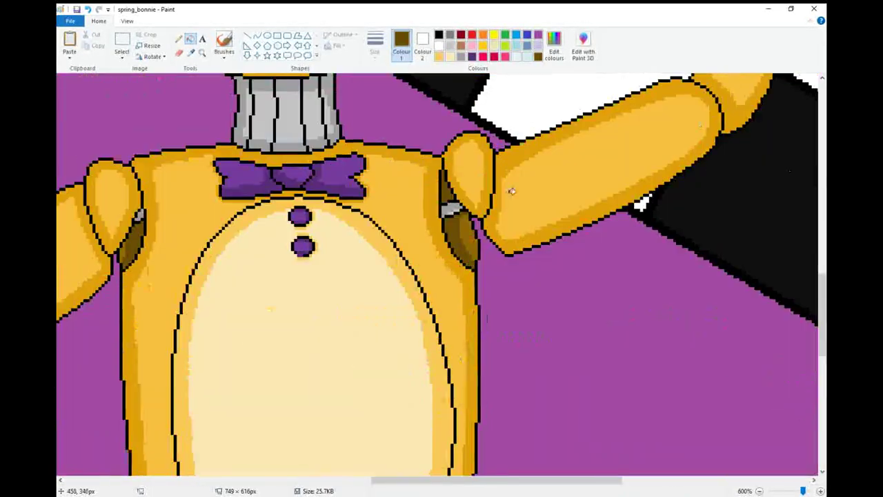
{"action": "scroll", "coordinate": [736, 384], "scroll_direction": "down", "scroll_amount": 5, "text": "ctrl"}
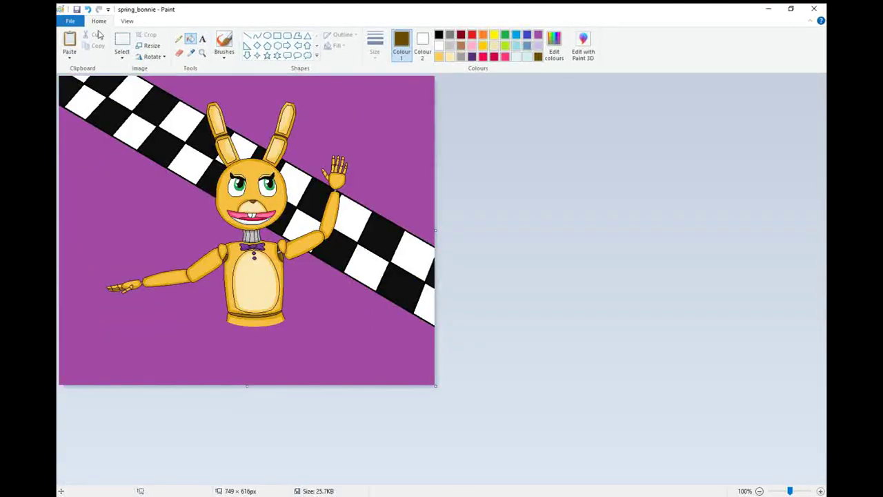
{"action": "left_click", "coordinate": [201, 329]}
{"action": "left_click", "coordinate": [439, 35]}
{"action": "left_click", "coordinate": [178, 38]}
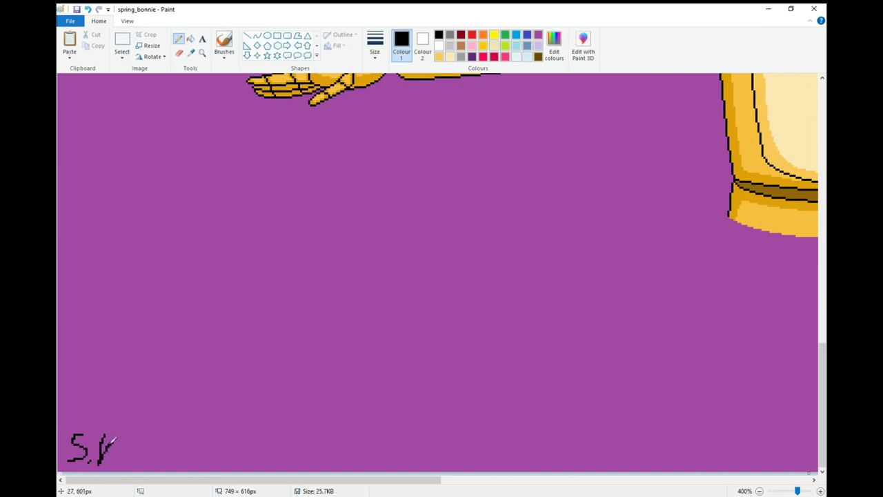
{"action": "left_click", "coordinate": [88, 9]}
{"action": "mouse_move", "coordinate": [137, 436]}
{"action": "left_mouse_down"}
{"action": "mouse_move", "coordinate": [156, 438]}
{"action": "mouse_move", "coordinate": [160, 460]}
{"action": "left_mouse_up"}
{"action": "left_click_drag", "start_coordinate": [164, 436], "coordinate": [169, 429]}
{"action": "left_click", "coordinate": [759, 491]}
{"action": "left_click", "coordinate": [758, 490]}
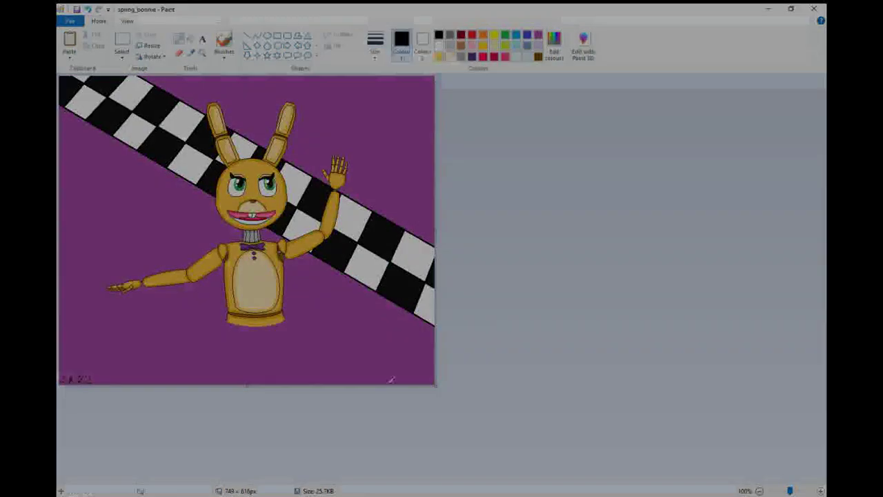